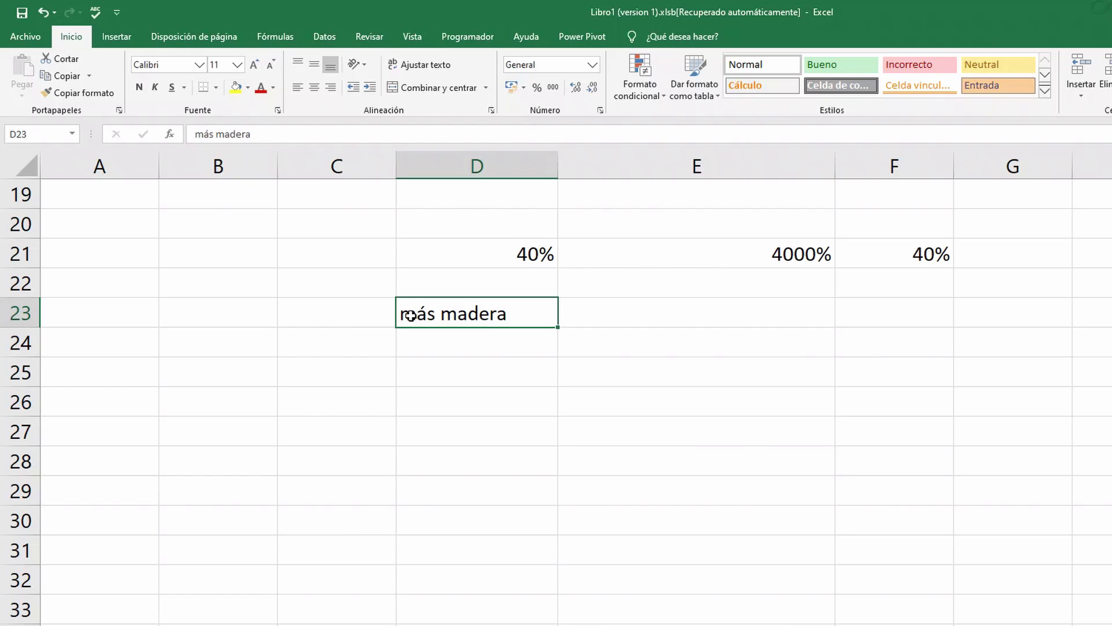
Try entering "+ madera" in cell D24 without a leading apostrophe, and clear the cell
{"action": "left_click", "coordinate": [483, 342]}
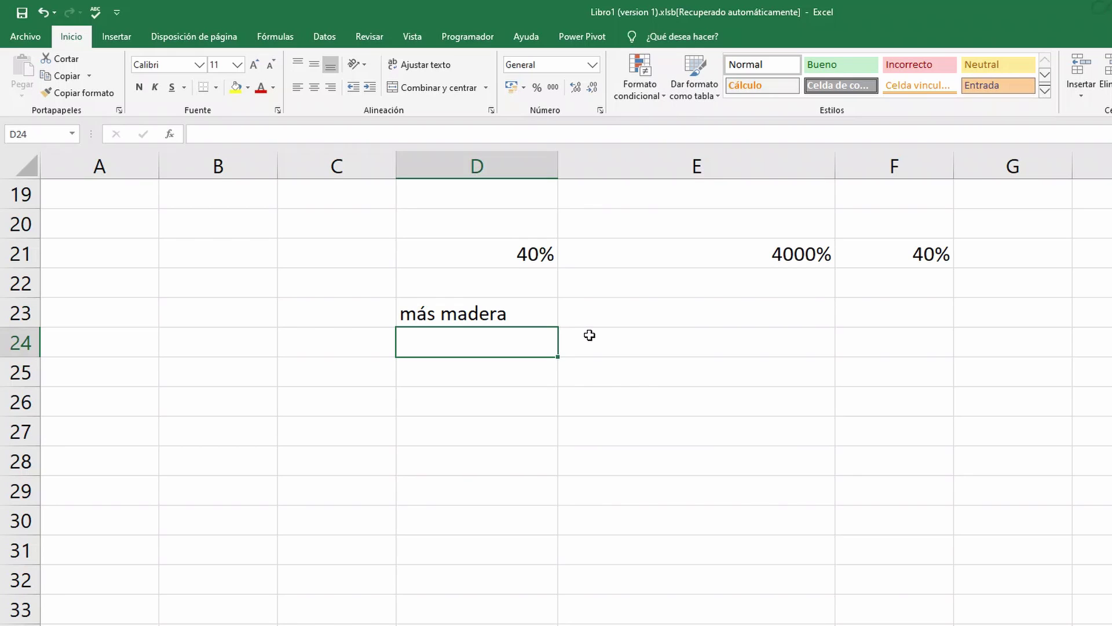
{"action": "type", "text": "+"}
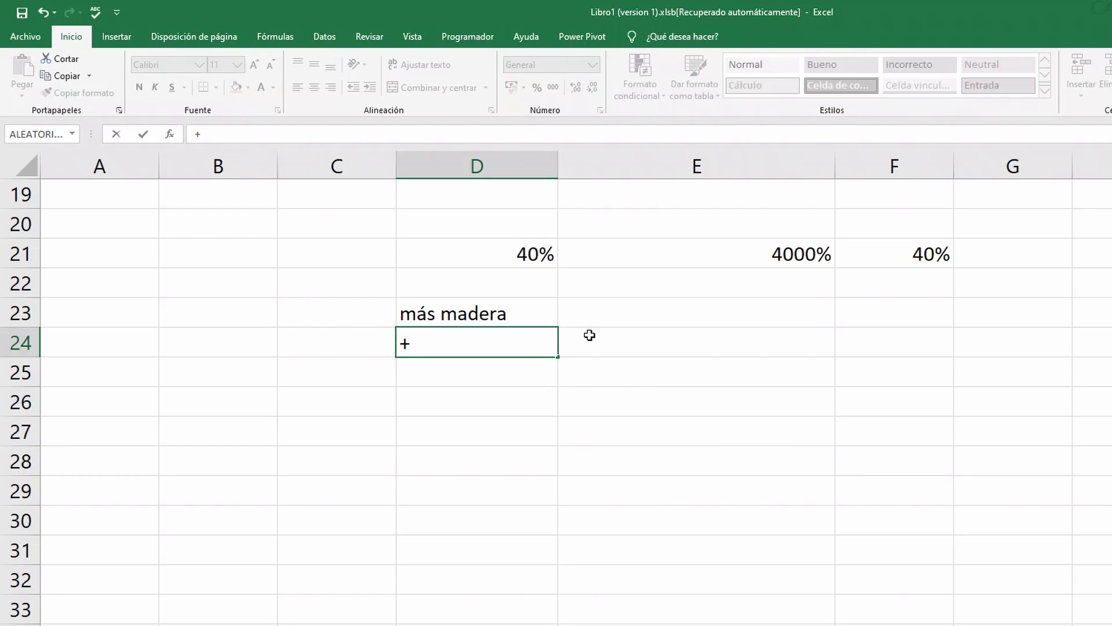
{"action": "type", "text": " madera"}
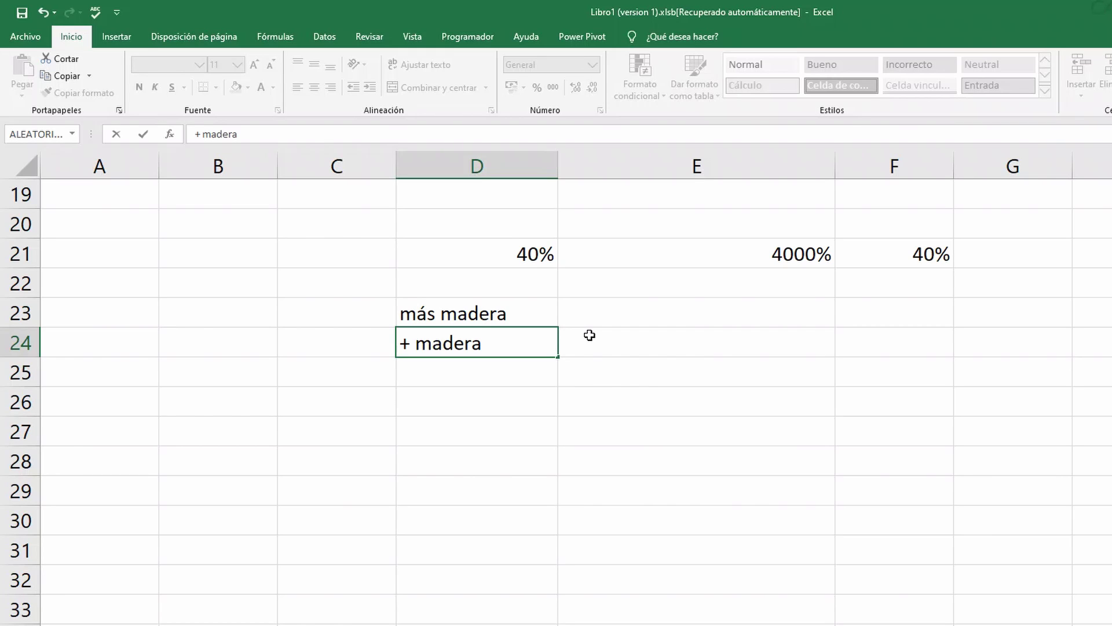
{"action": "left_click", "coordinate": [143, 135]}
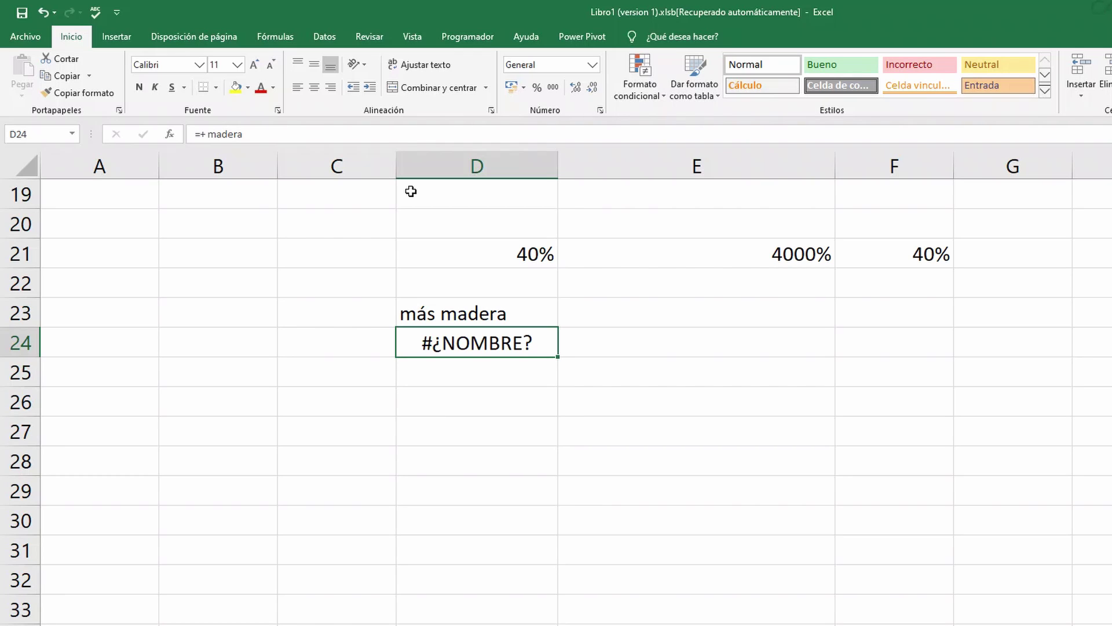
{"action": "key", "text": "Delete"}
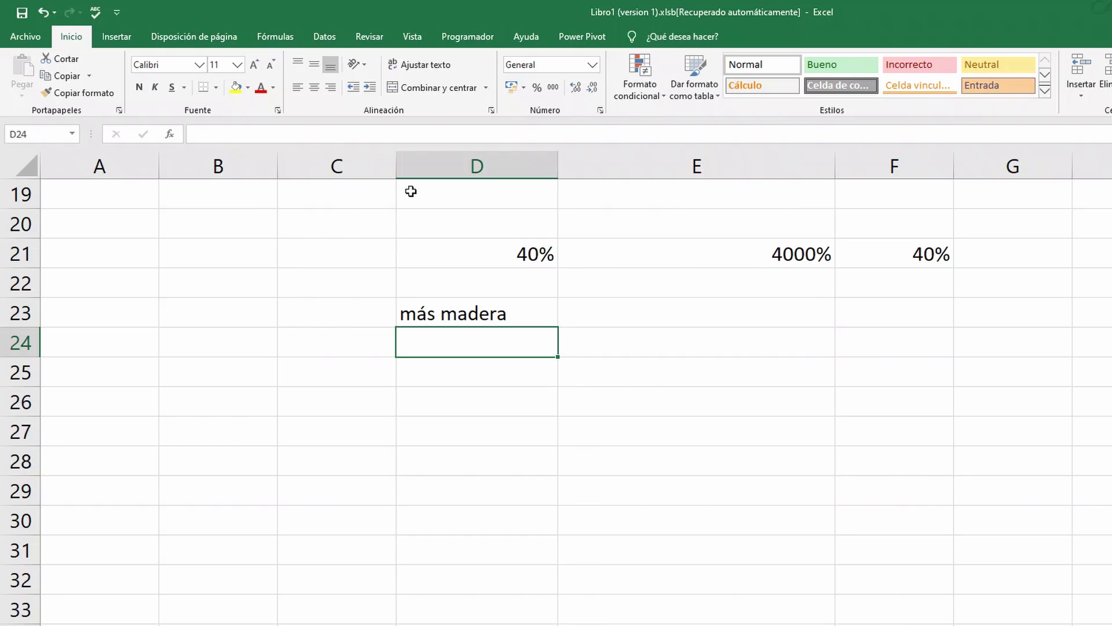
Enter "'+ madera" in cell D24, with a leading apostrophe so the entry is treated as text
{"action": "double_click", "coordinate": [432, 334]}
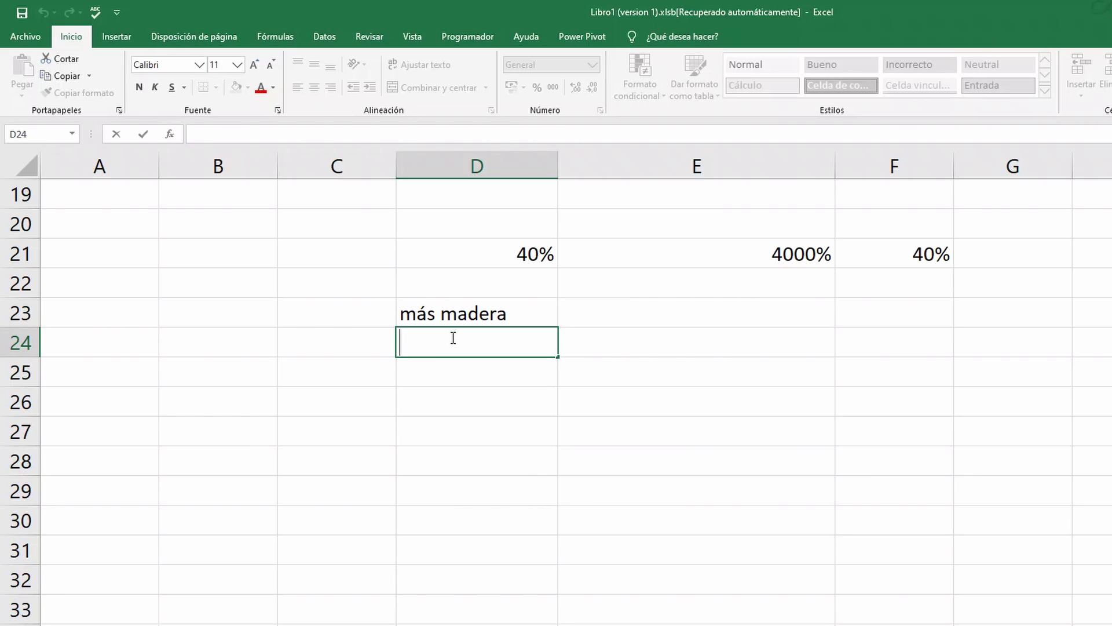
{"action": "type", "text": "'"}
{"action": "type", "text": "+ madera"}
{"action": "key", "text": "ctrl+Return"}
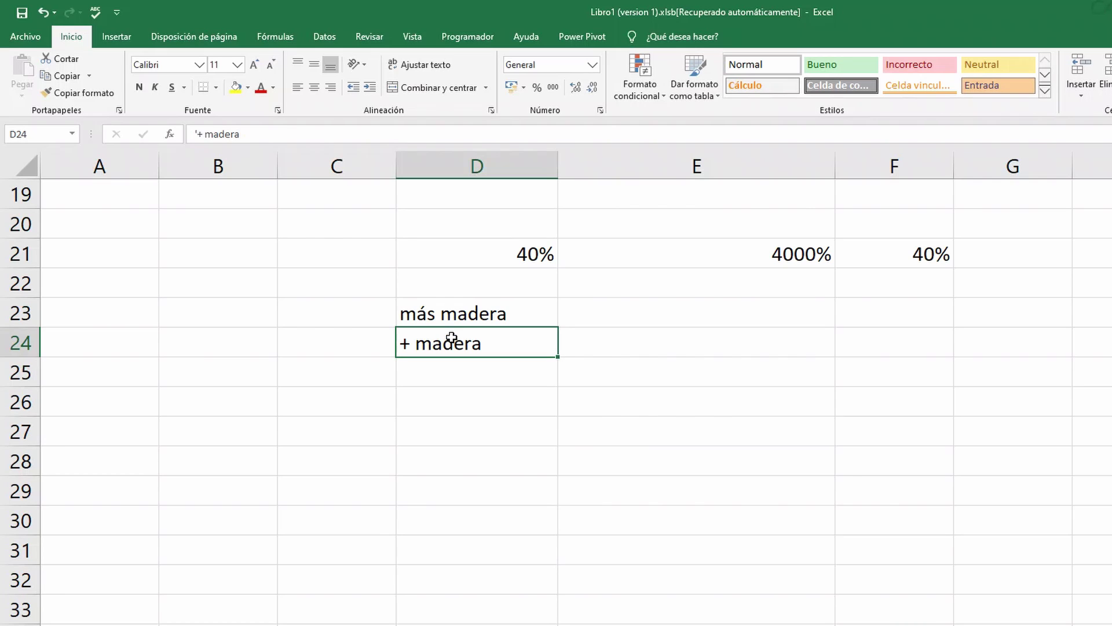
Try entering "- gasto" in cell D25 without a leading apostrophe, and undo the entry
{"action": "left_click", "coordinate": [434, 369]}
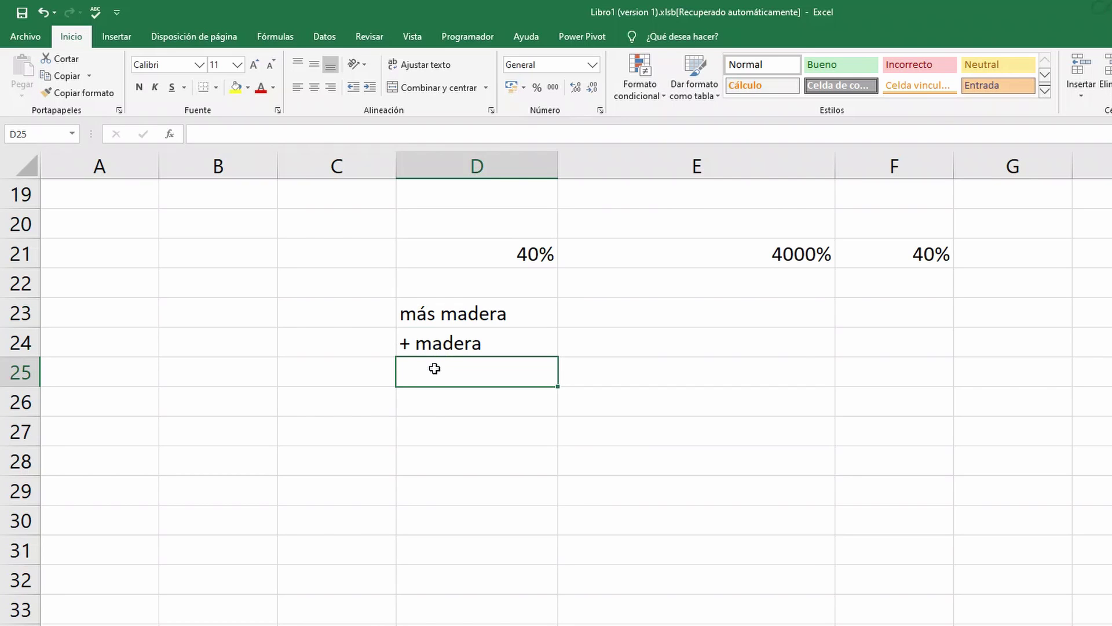
{"action": "type", "text": "- ga"}
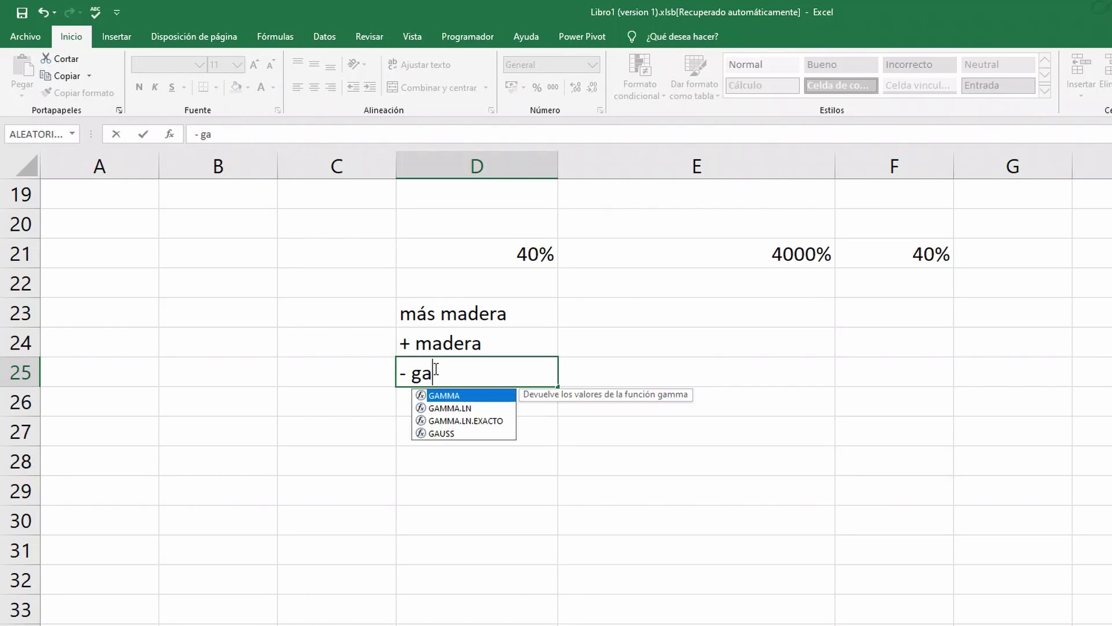
{"action": "type", "text": "sta"}
{"action": "key", "text": "BackSpace"}
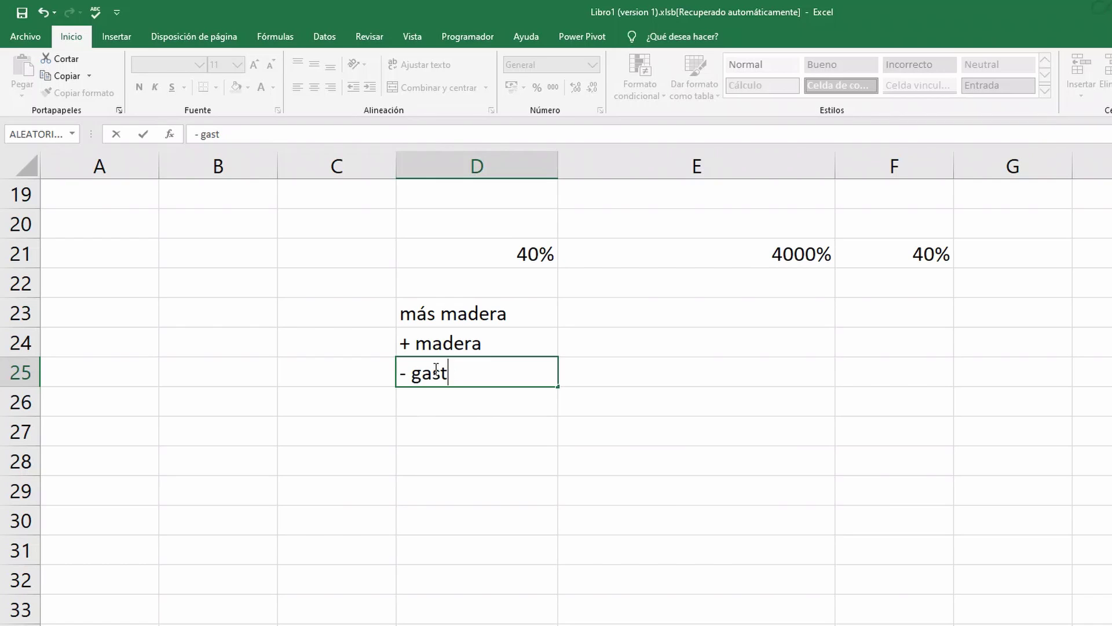
{"action": "type", "text": "o"}
{"action": "key", "text": "ctrl+Return"}
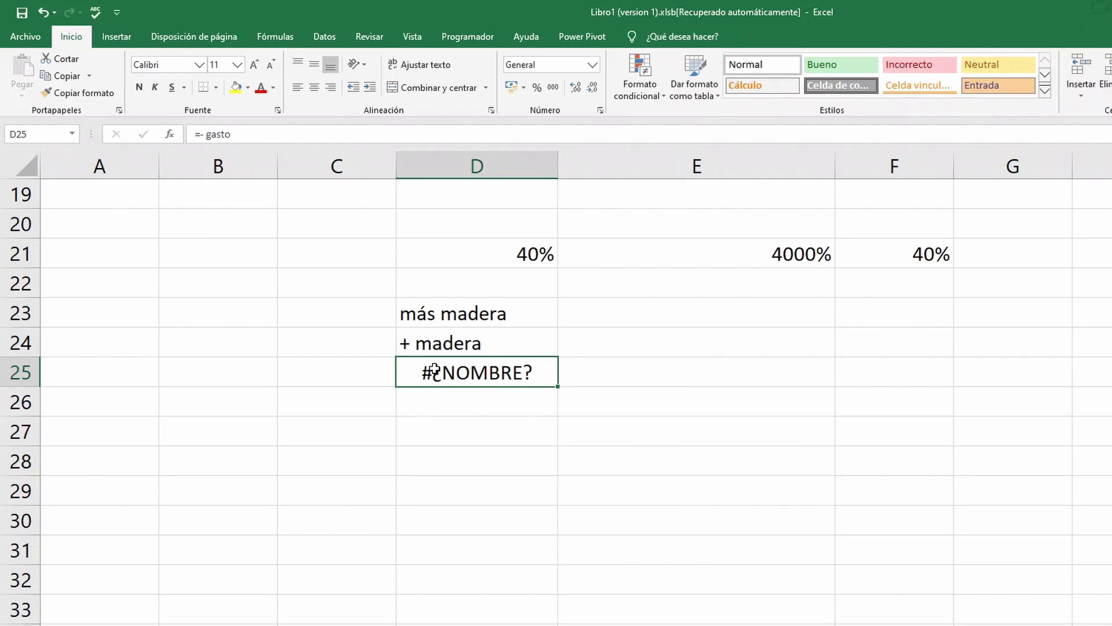
{"action": "left_click", "coordinate": [43, 12]}
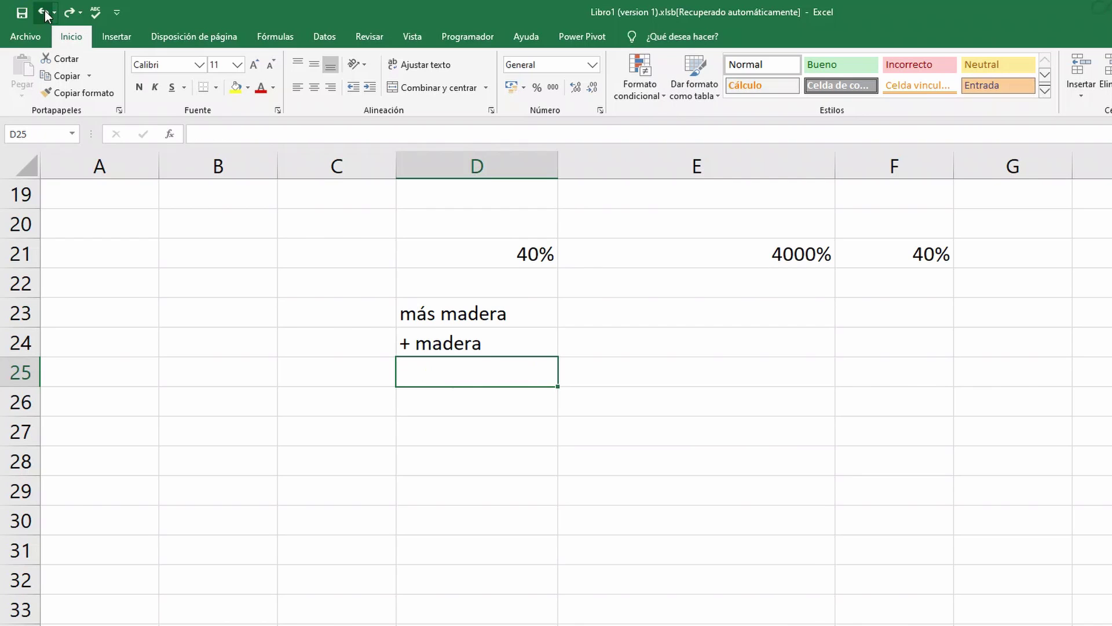
Enter "' -gasto" in cell D25, using the leading apostrophe to store it as text
{"action": "double_click", "coordinate": [444, 368]}
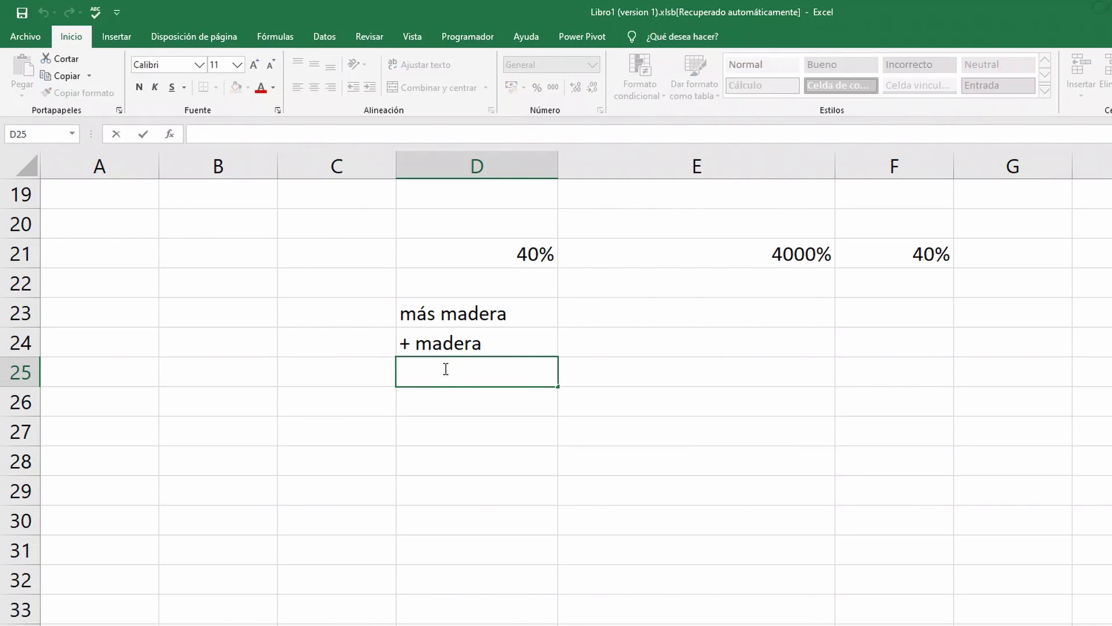
{"action": "type", "text": "' -gasto"}
{"action": "key", "text": "ctrl+Return"}
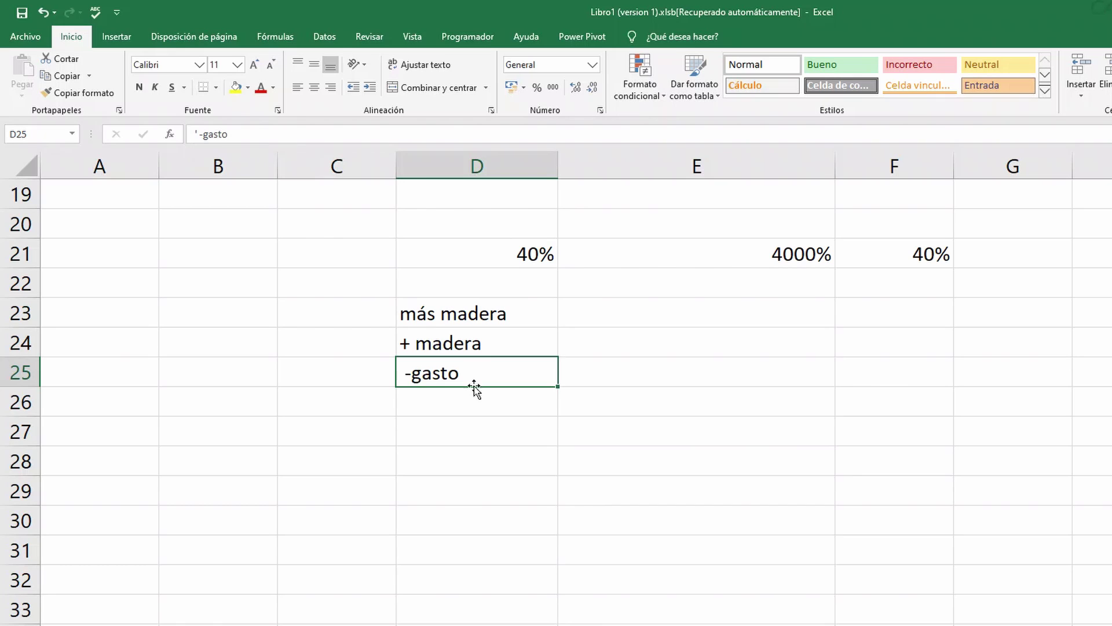
{"action": "left_click", "coordinate": [456, 395]}
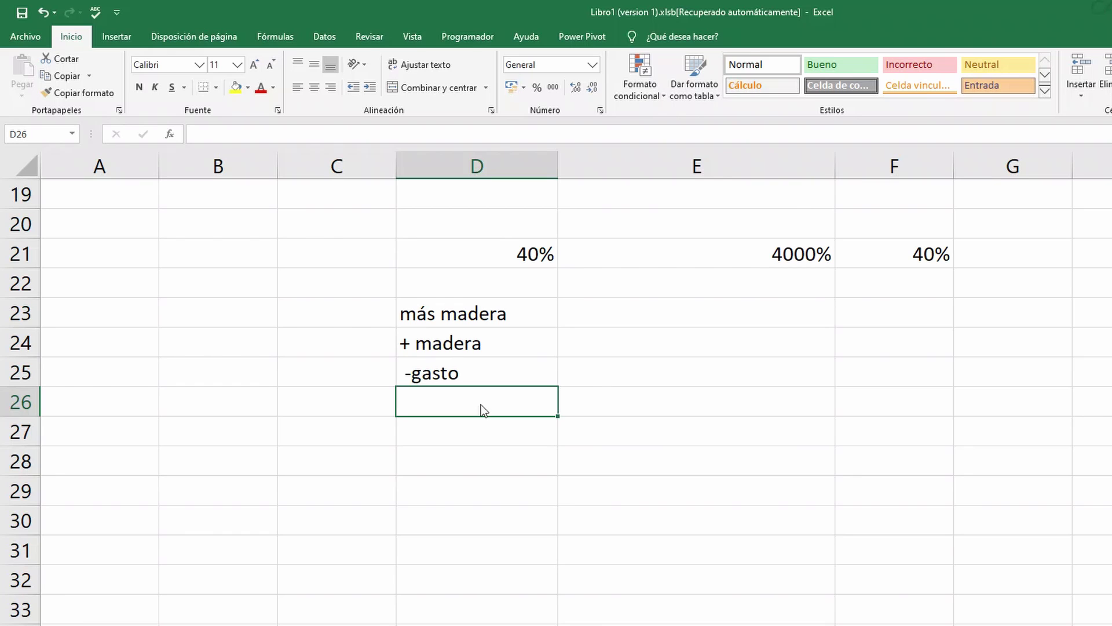
{"action": "key", "text": "alt"}
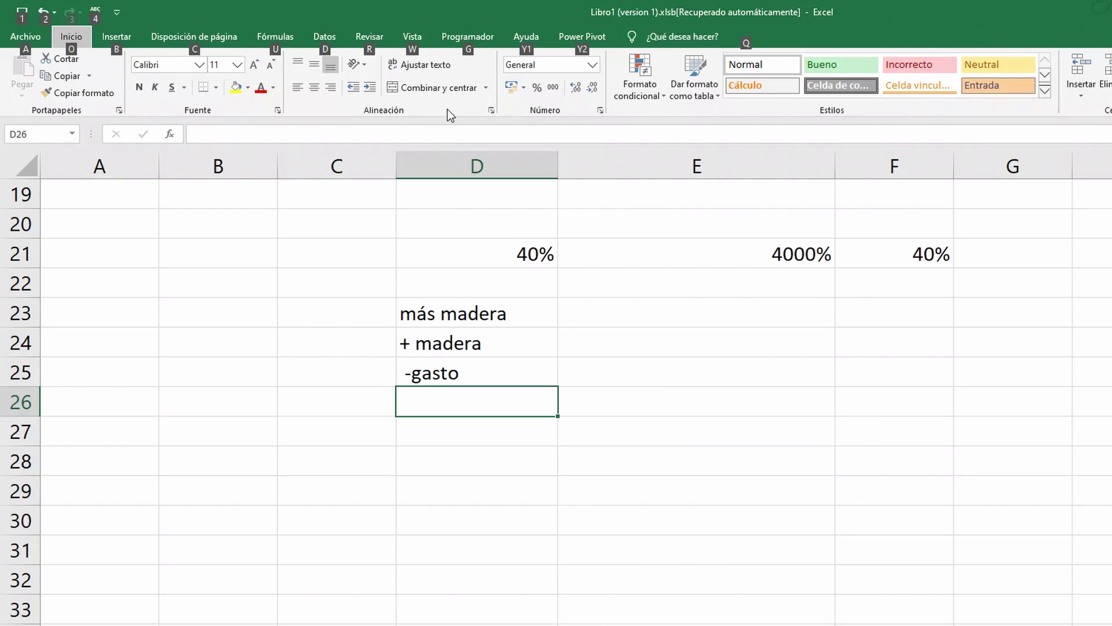
{"action": "key", "text": "w"}
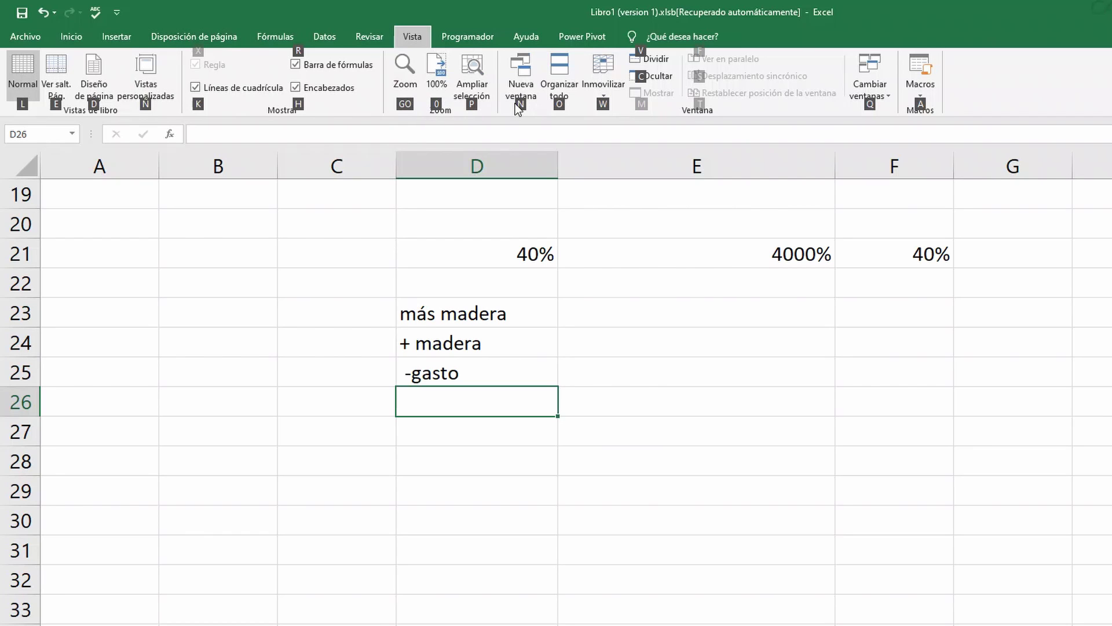
{"action": "key", "text": "Escape"}
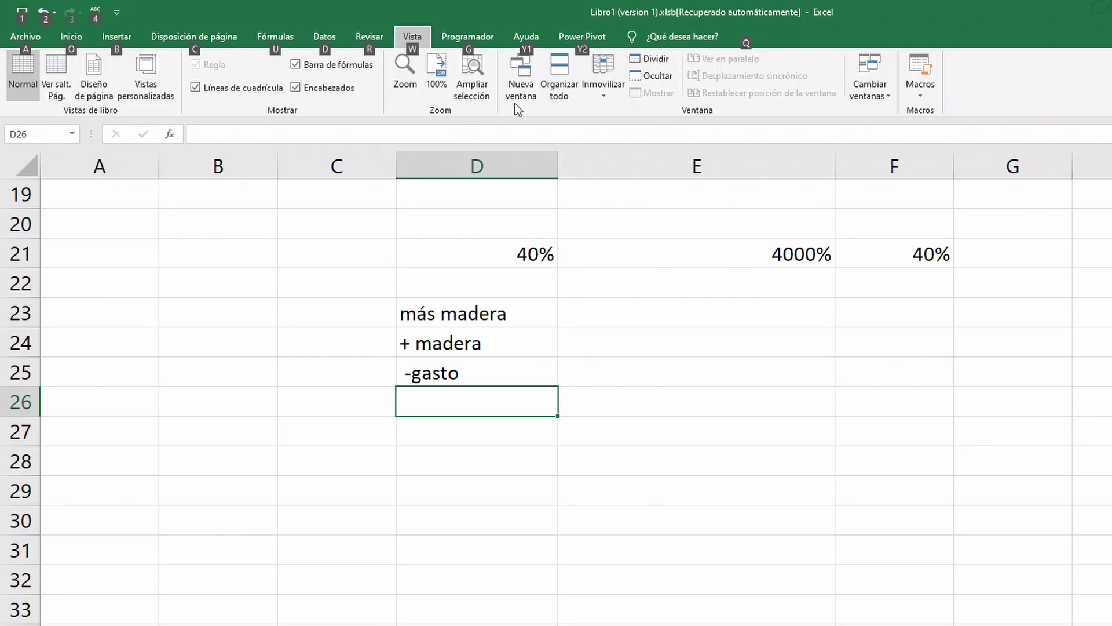
{"action": "key", "text": "Escape"}
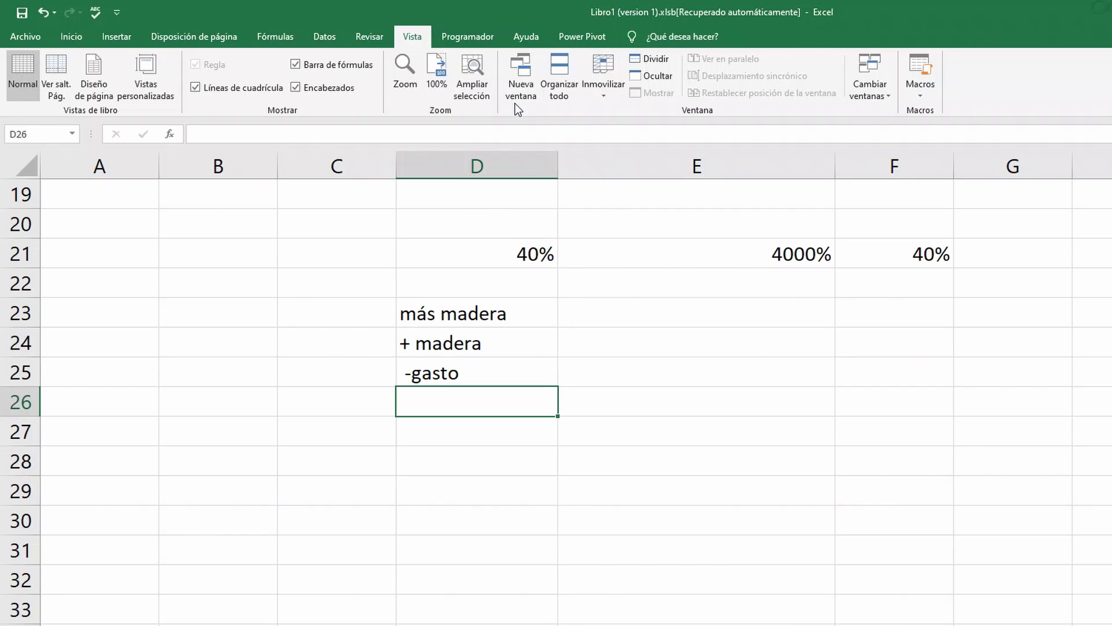
Enter "'/ por cero" in cell D26 as text with a leading apostrophe
{"action": "double_click", "coordinate": [442, 406]}
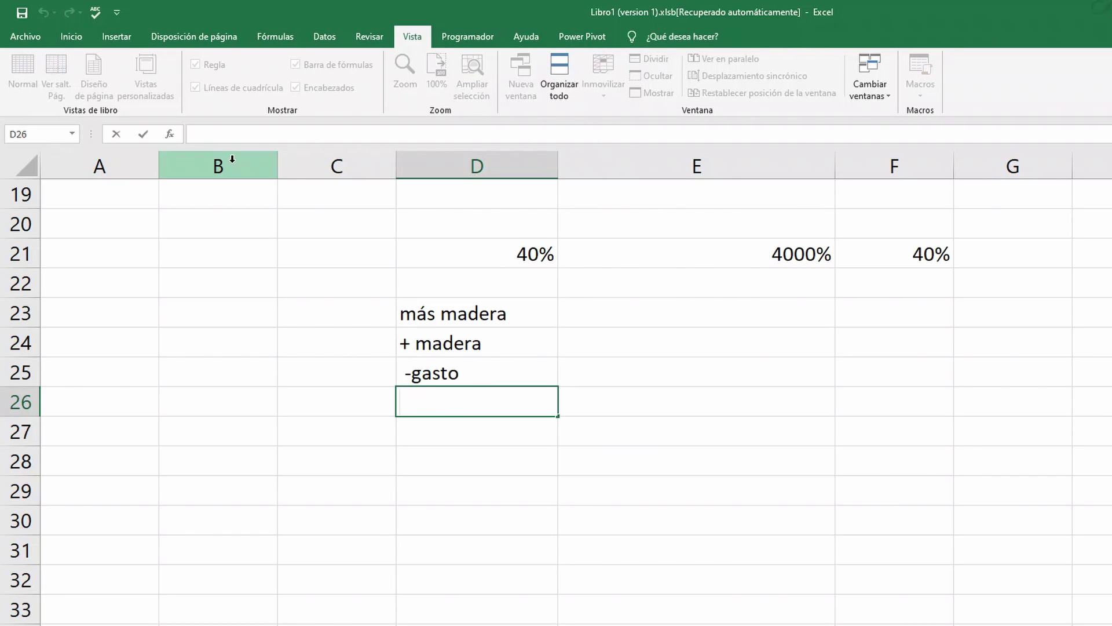
{"action": "left_click", "coordinate": [213, 124]}
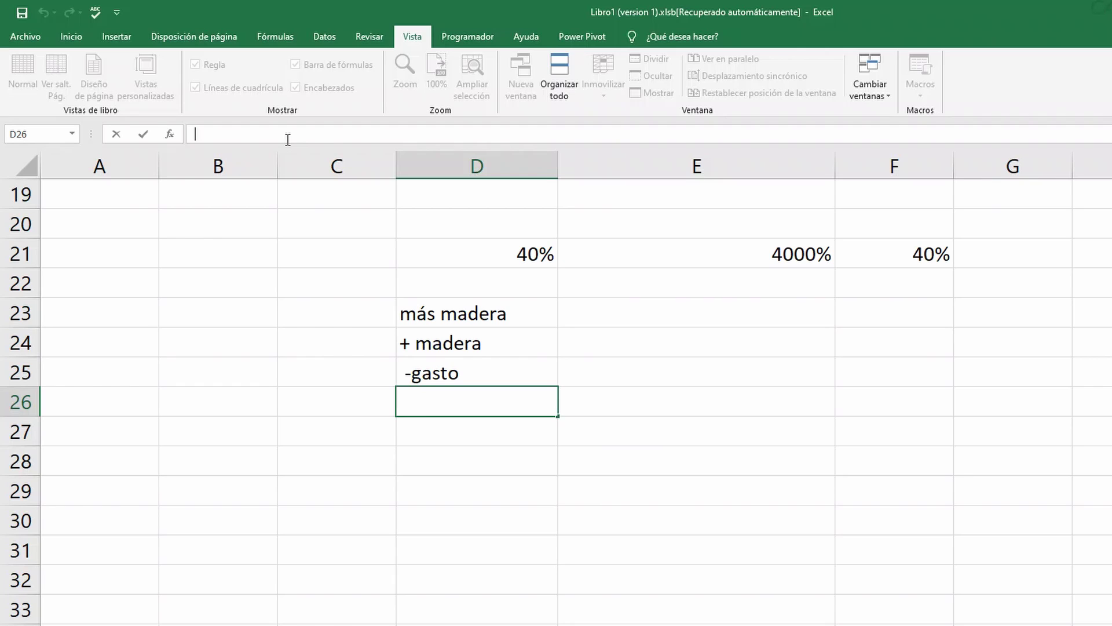
{"action": "type", "text": "'/ por ce"}
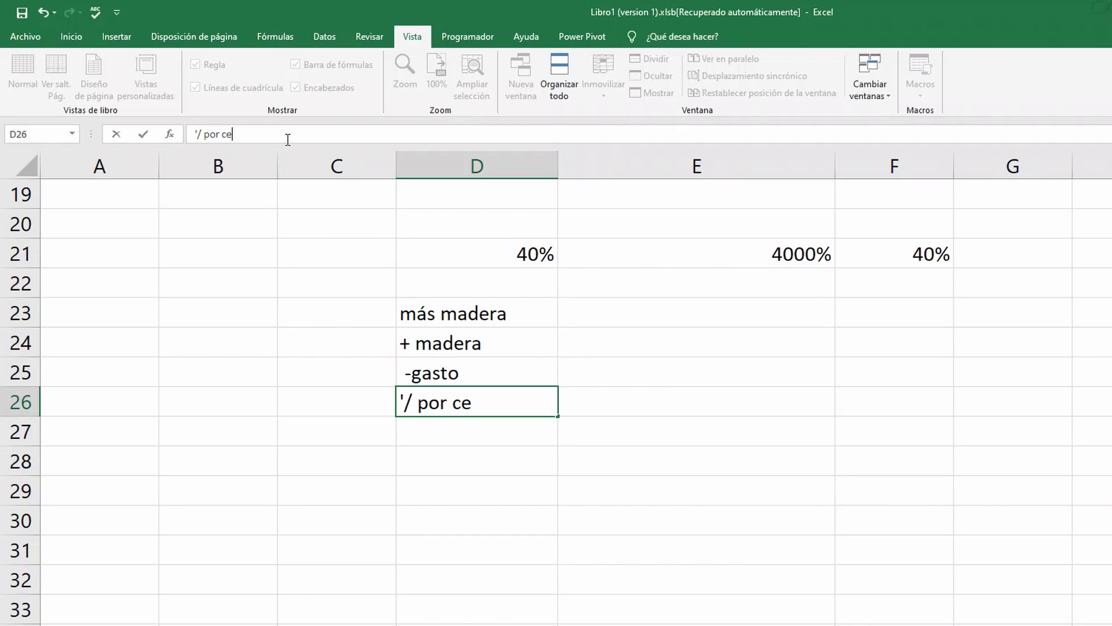
{"action": "type", "text": "ro"}
{"action": "key", "text": "ctrl+Return"}
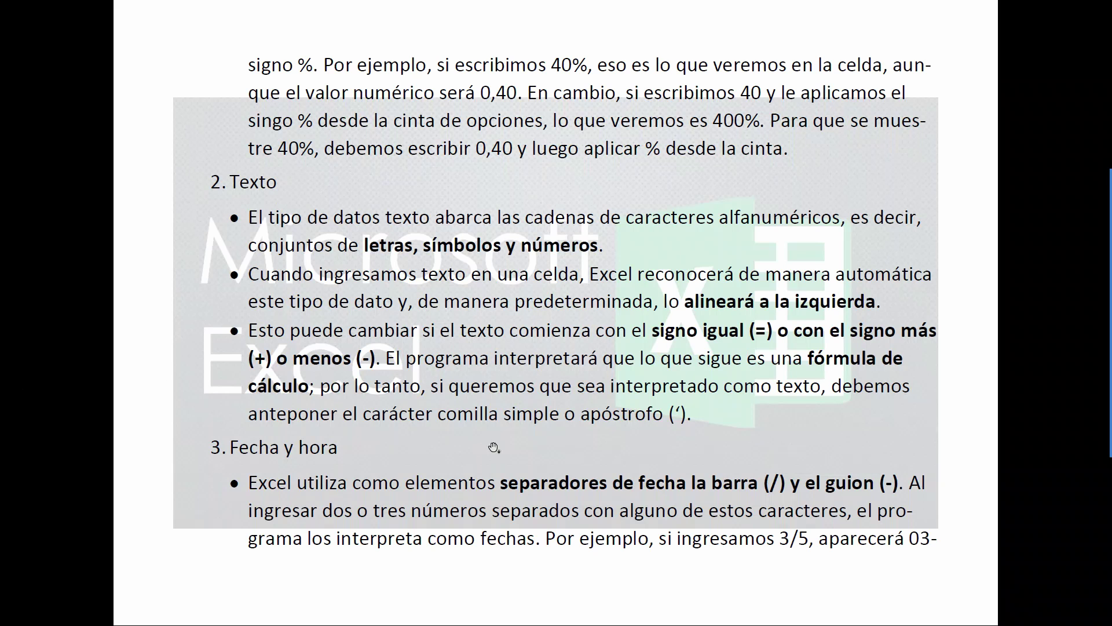
Enter the date 3/5 in cell E24, using the slash as date separator
{"action": "scroll", "coordinate": [1006, 450], "scroll_direction": "down", "scroll_amount": 8}
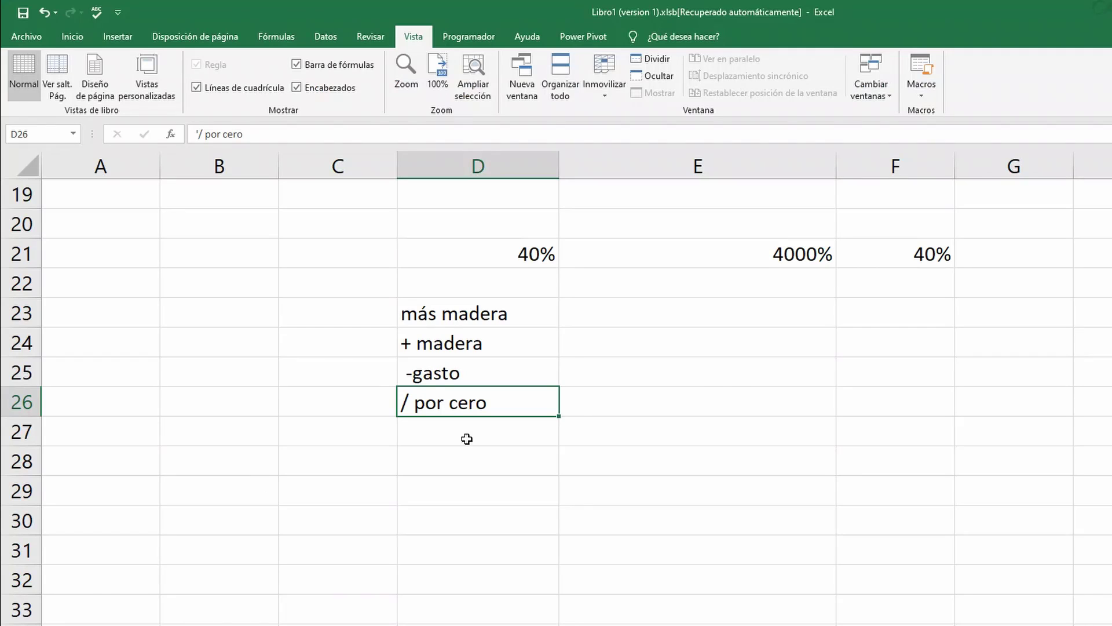
{"action": "left_click", "coordinate": [640, 339]}
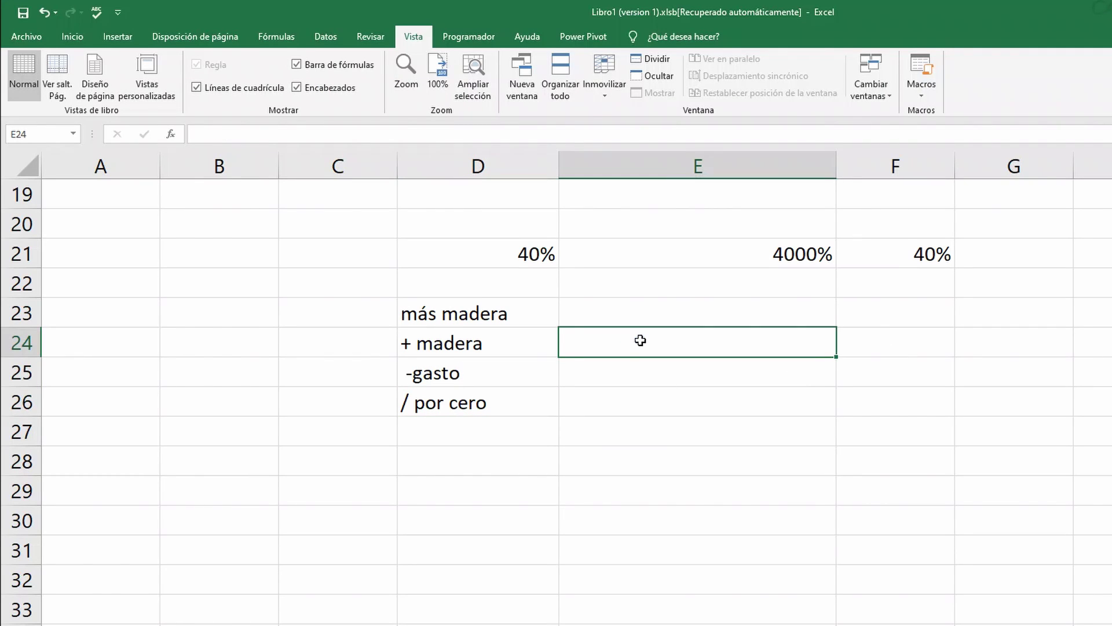
{"action": "type", "text": "3/5"}
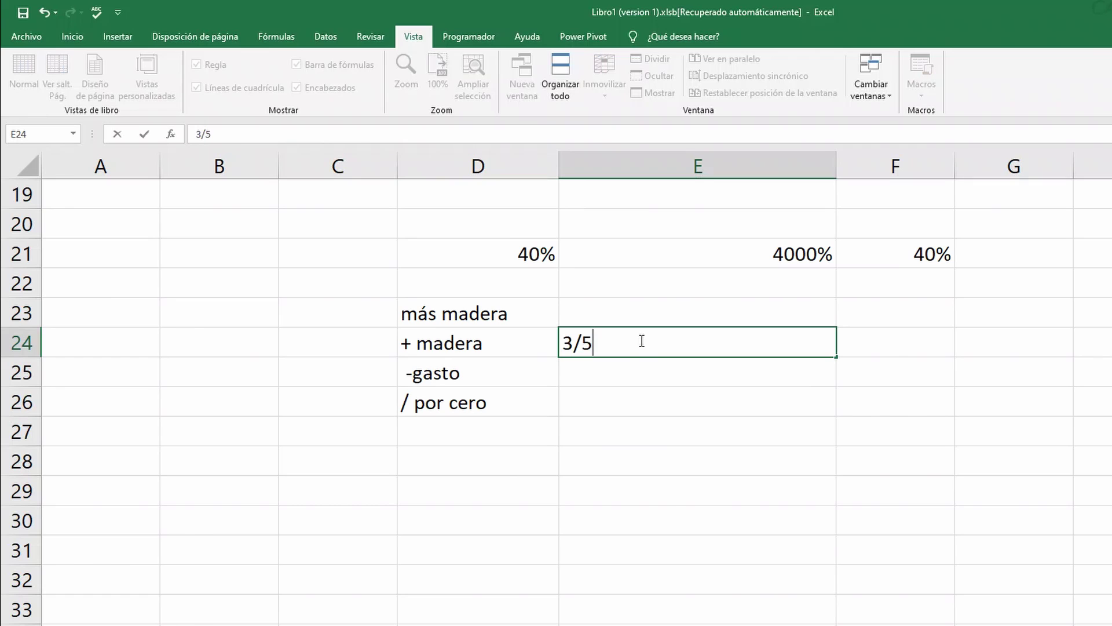
{"action": "left_click", "coordinate": [640, 340]}
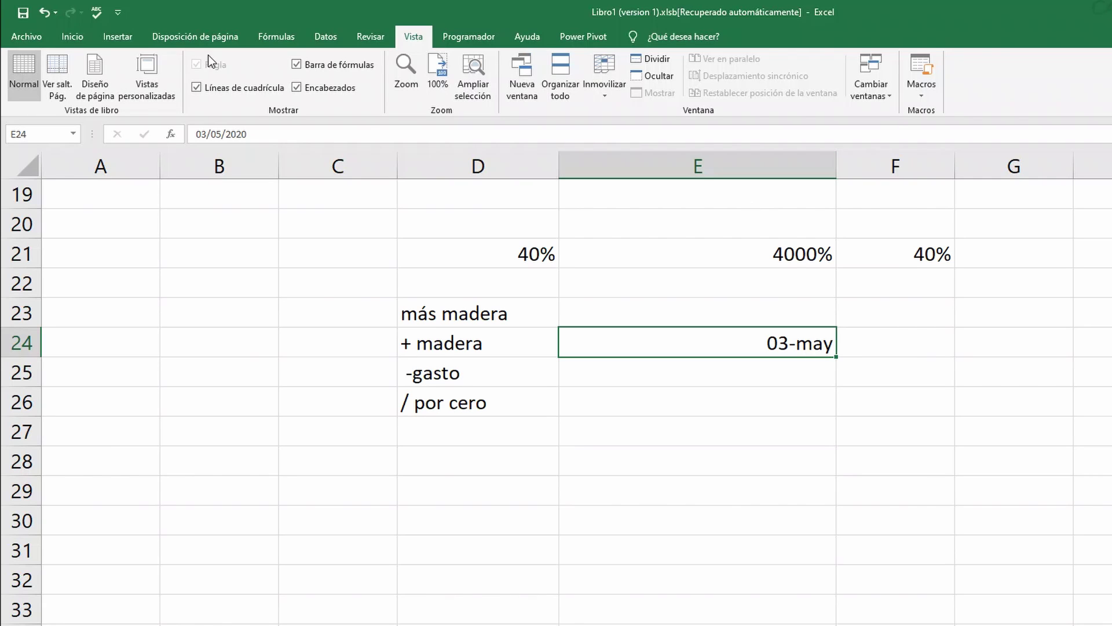
Apply the short date format *14/03/2012 from the Fecha category to cell E24
{"action": "left_click", "coordinate": [71, 37]}
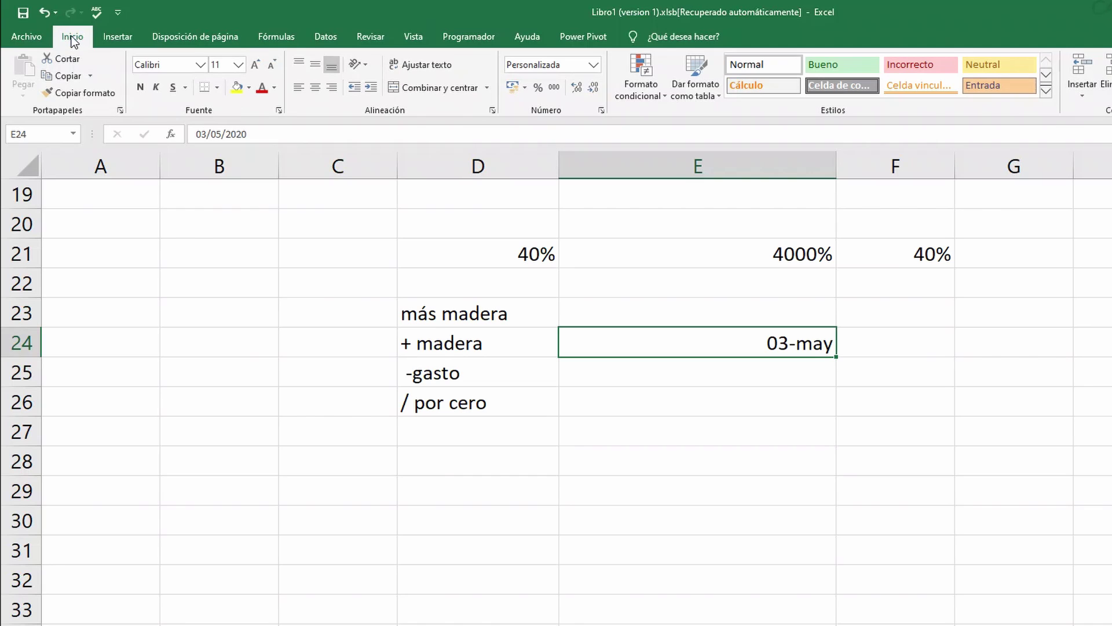
{"action": "left_click", "coordinate": [602, 111]}
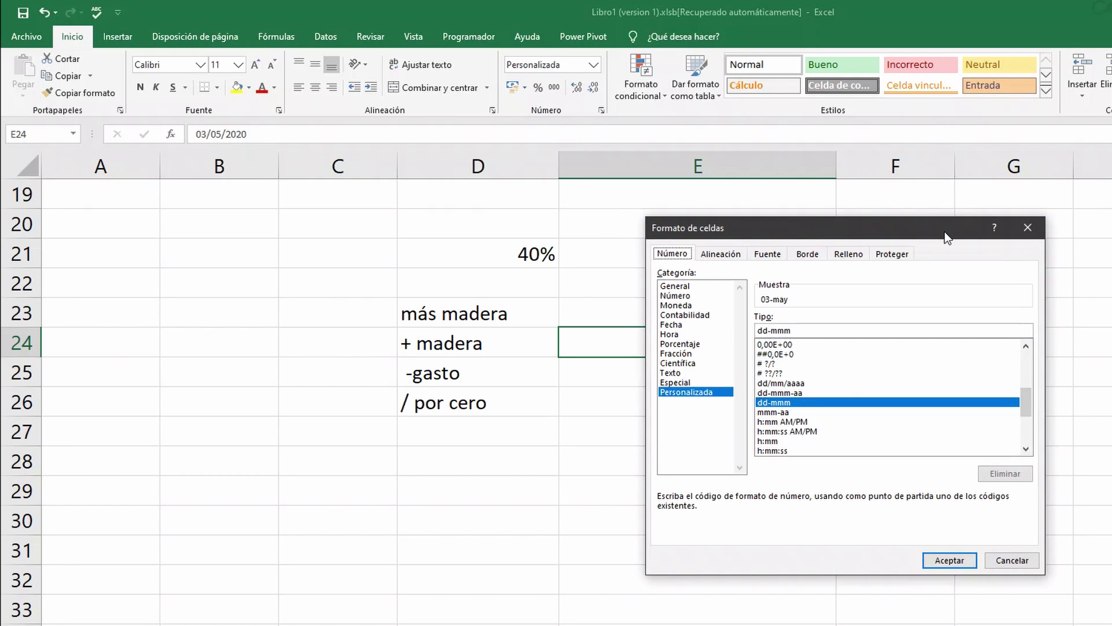
{"action": "left_click_drag", "start_coordinate": [837, 238], "coordinate": [781, 166]}
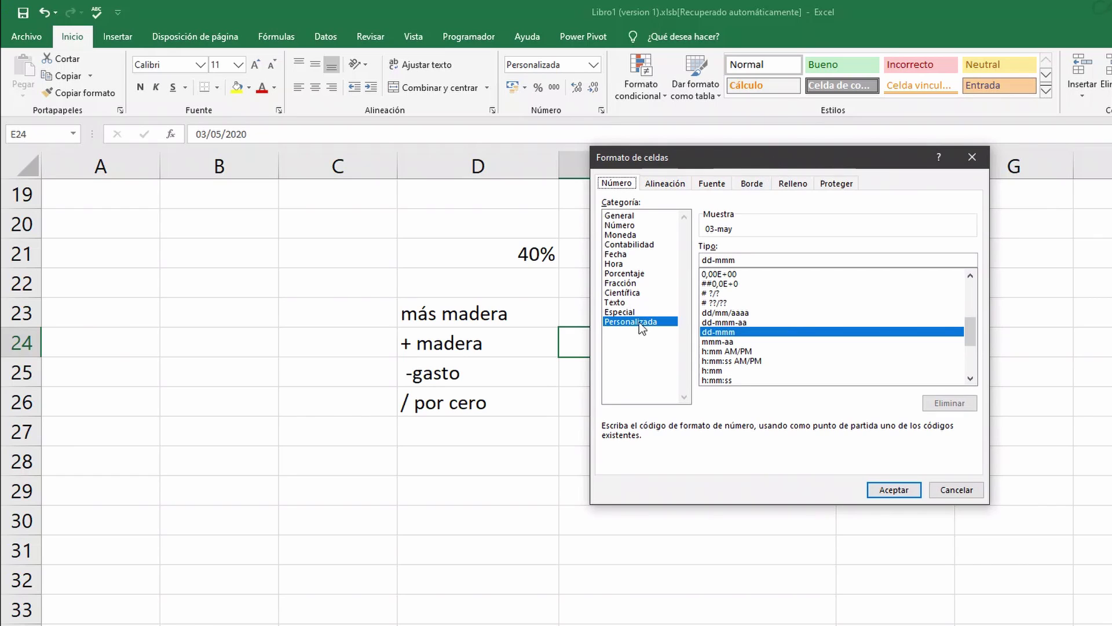
{"action": "left_click", "coordinate": [613, 257]}
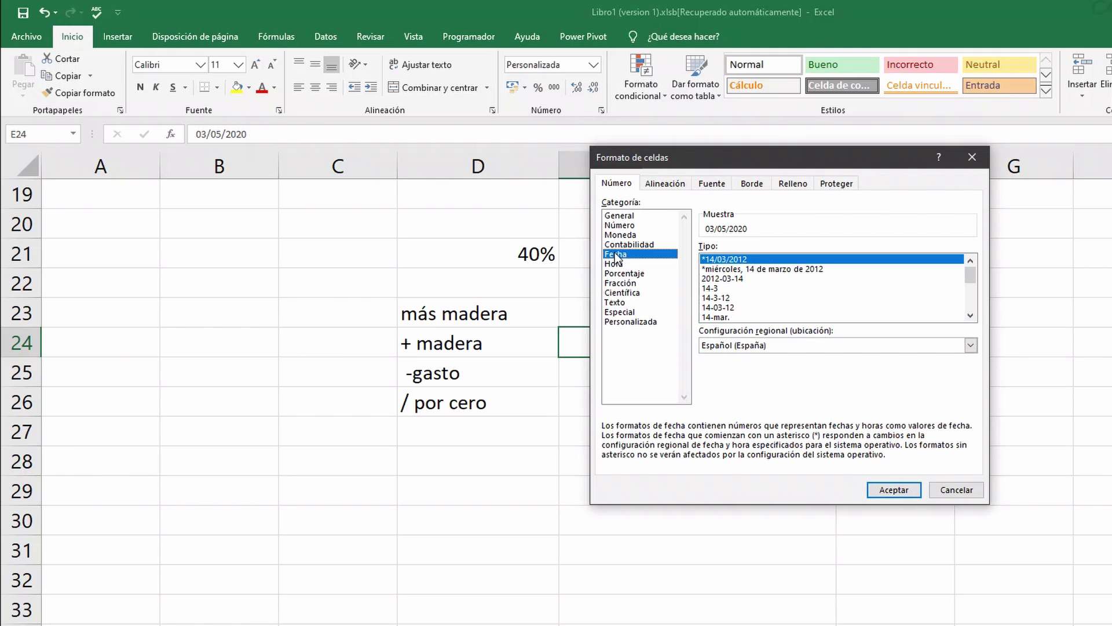
{"action": "left_click_drag", "start_coordinate": [744, 159], "coordinate": [278, 249]}
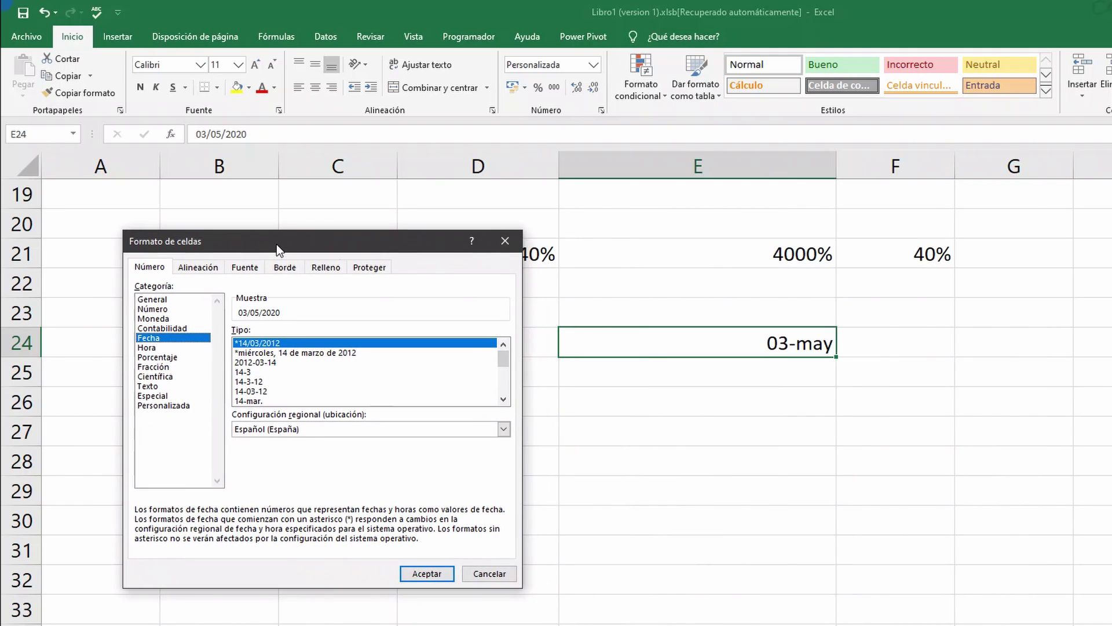
{"action": "double_click", "coordinate": [255, 343]}
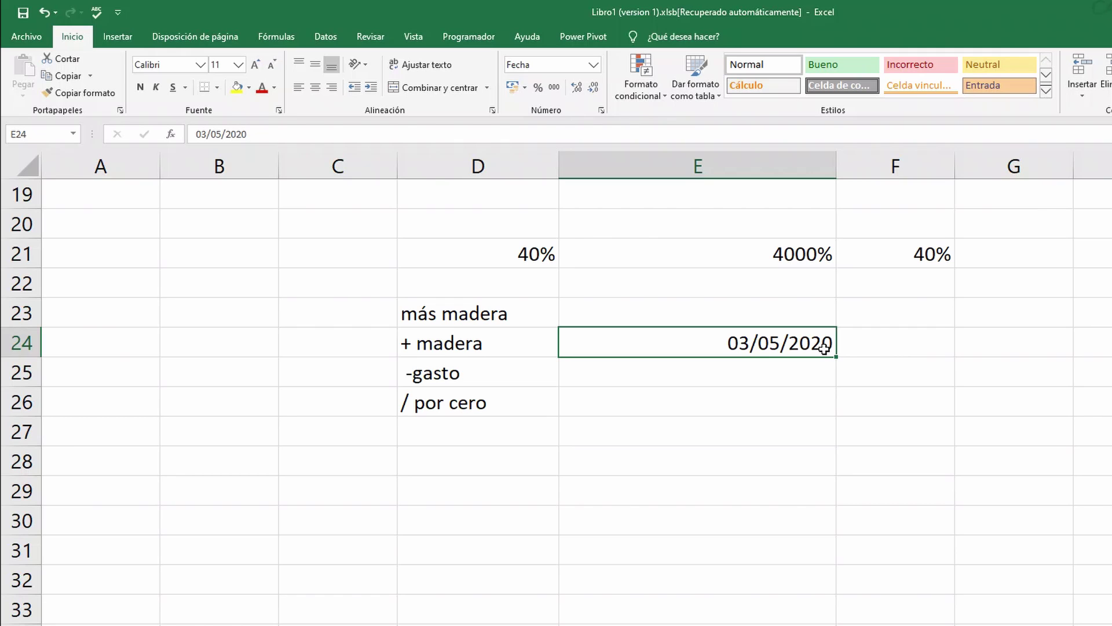
Change the date format of cell E24 to the long type "*miércoles, 14 de marzo de 2012"
{"action": "left_click", "coordinate": [602, 110]}
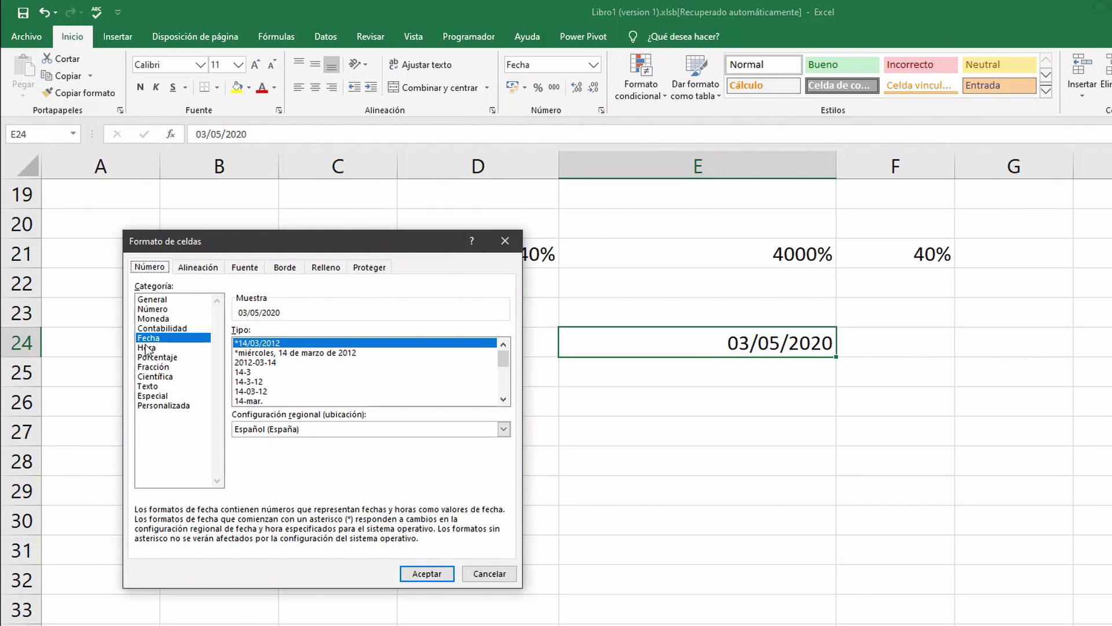
{"action": "double_click", "coordinate": [299, 354]}
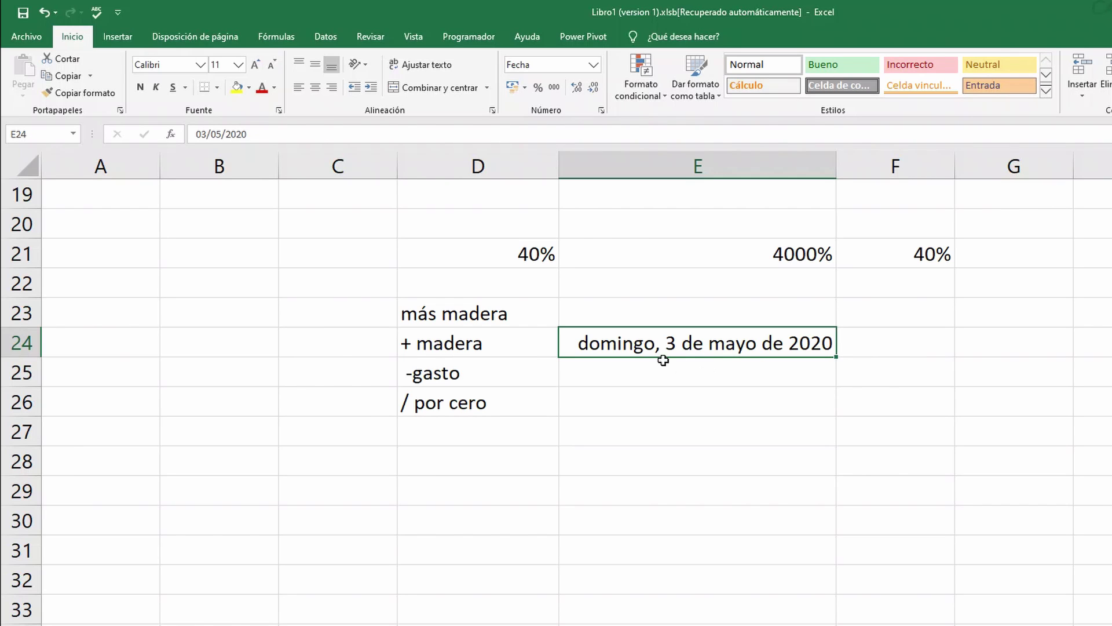
Try the date type 14-mar.-12 on cell E24, and apply the type 2012-03-14 from the Fecha category
{"action": "left_click", "coordinate": [603, 110]}
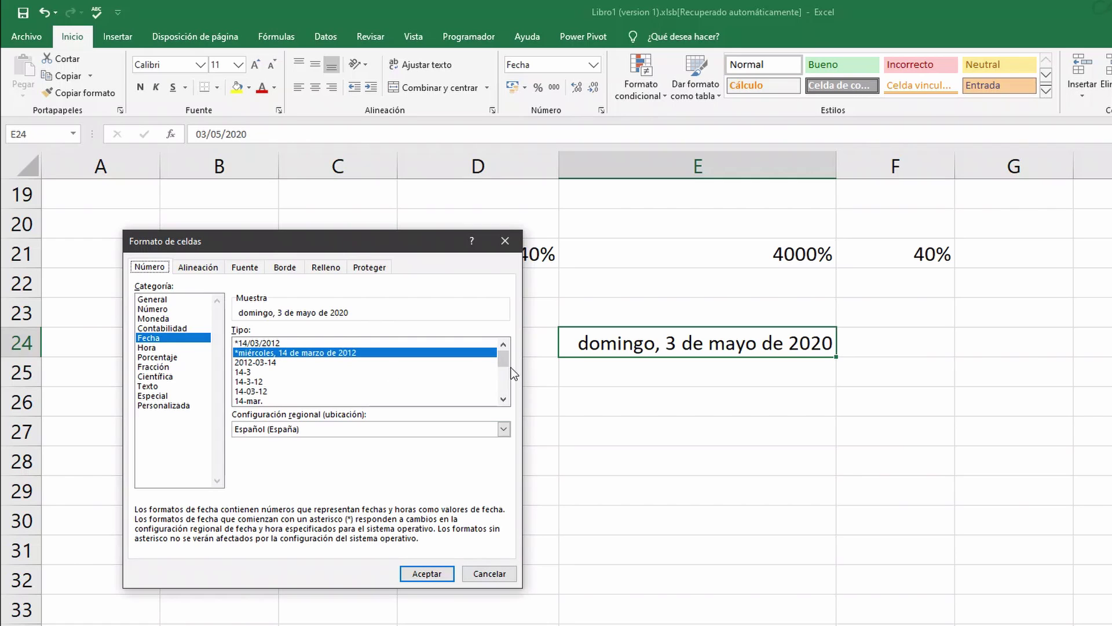
{"action": "left_click_drag", "start_coordinate": [504, 357], "coordinate": [505, 366]}
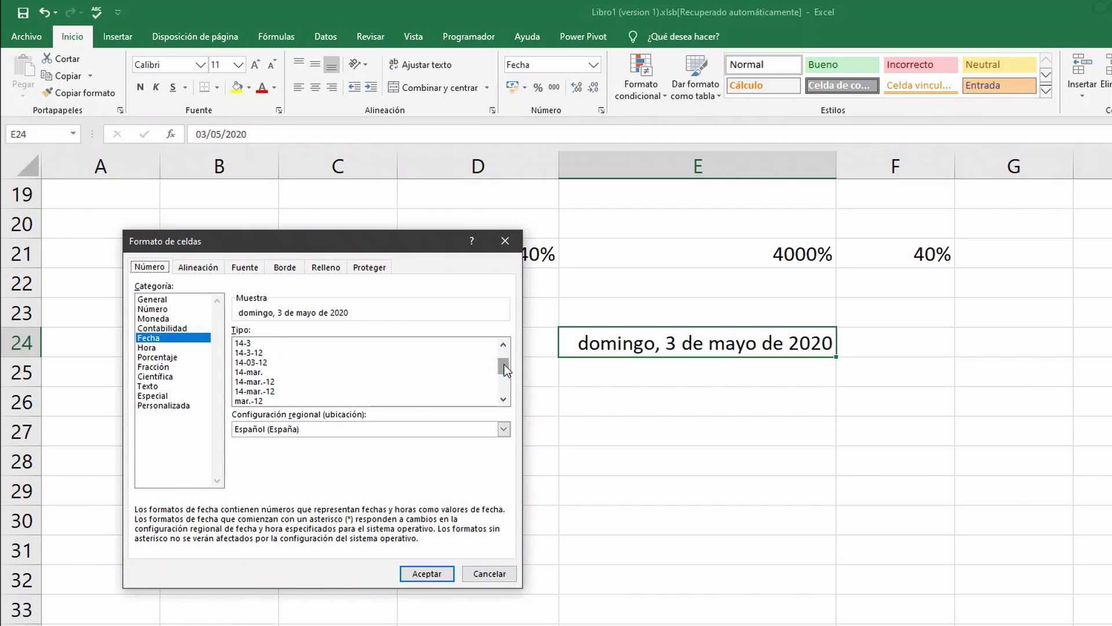
{"action": "left_click", "coordinate": [343, 380]}
{"action": "scroll", "coordinate": [342, 377], "scroll_direction": "up", "scroll_amount": 1}
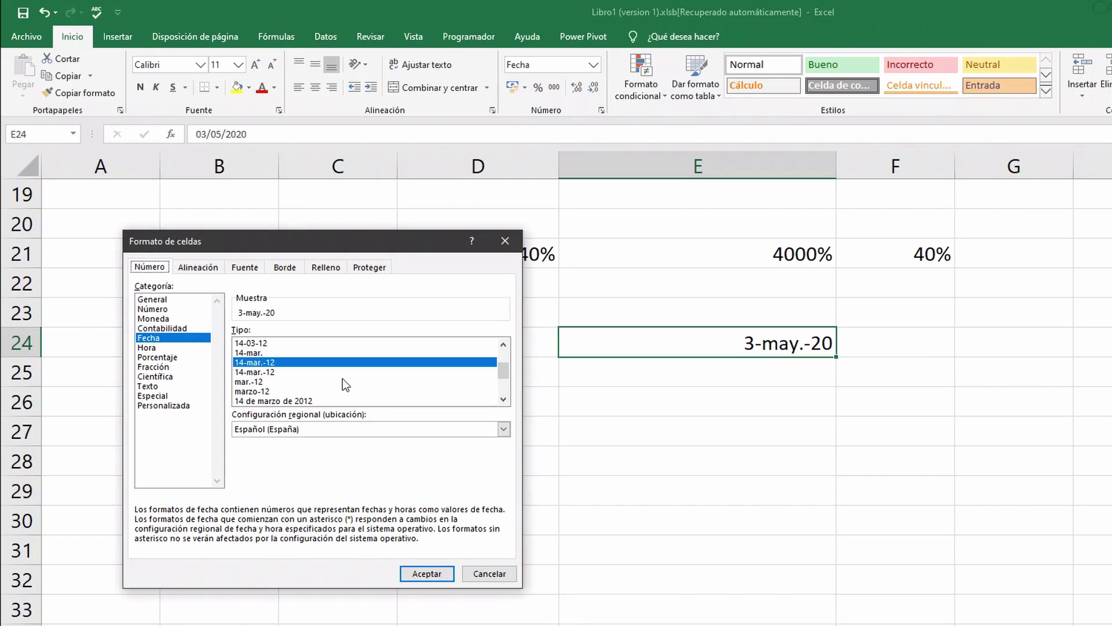
{"action": "scroll", "coordinate": [342, 378], "scroll_direction": "up", "scroll_amount": 1}
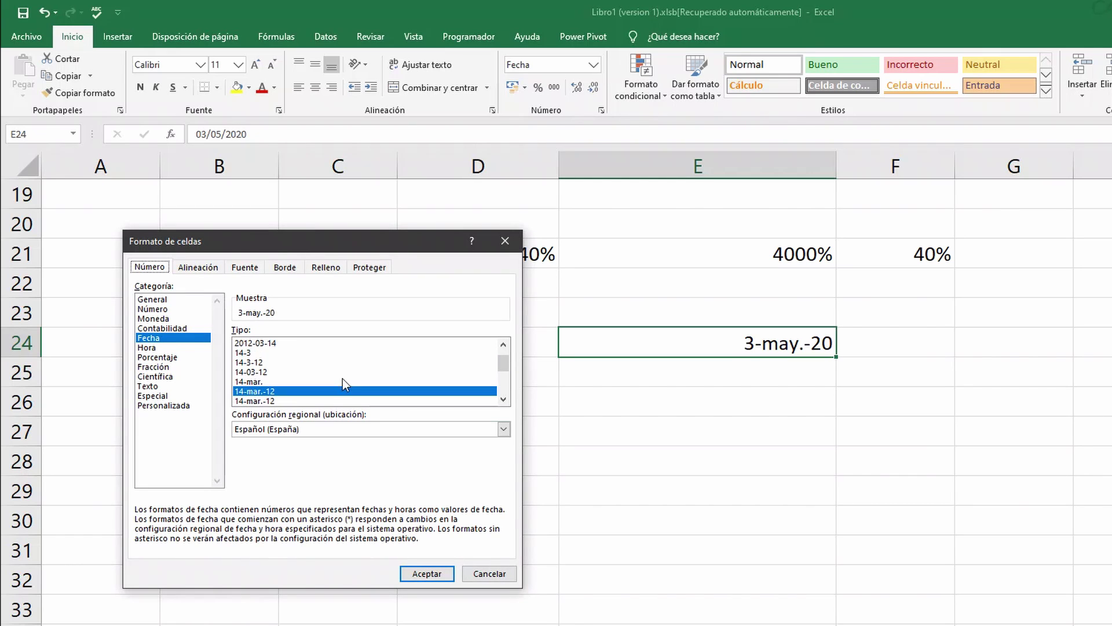
{"action": "double_click", "coordinate": [254, 343]}
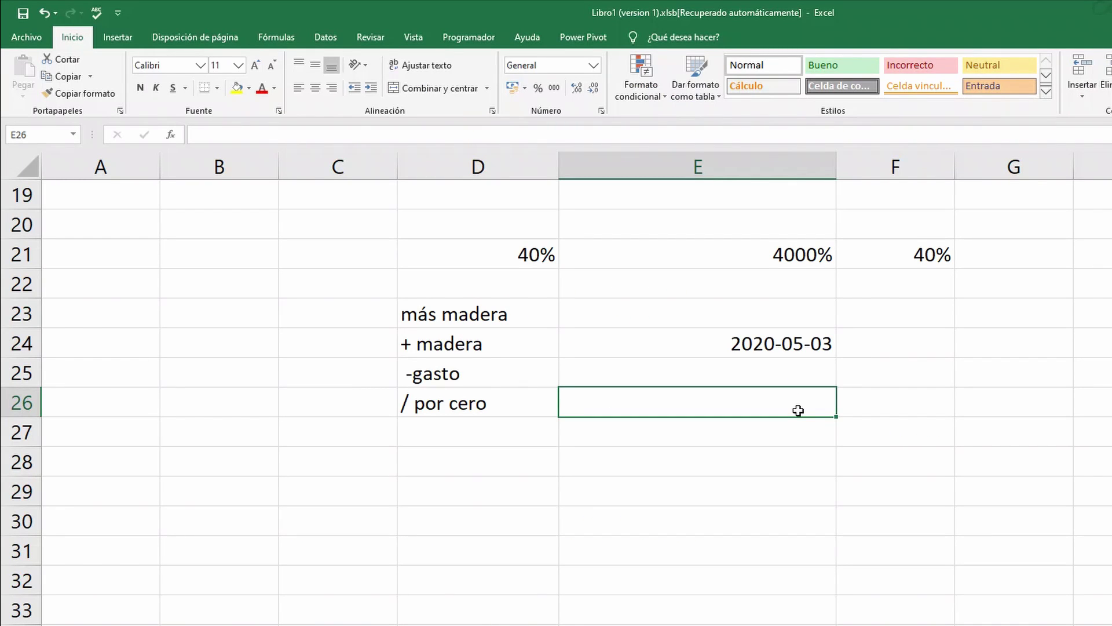
Enter the time 20:04 in cell E26, using a colon between hour and minutes
{"action": "type", "text": "20:"}
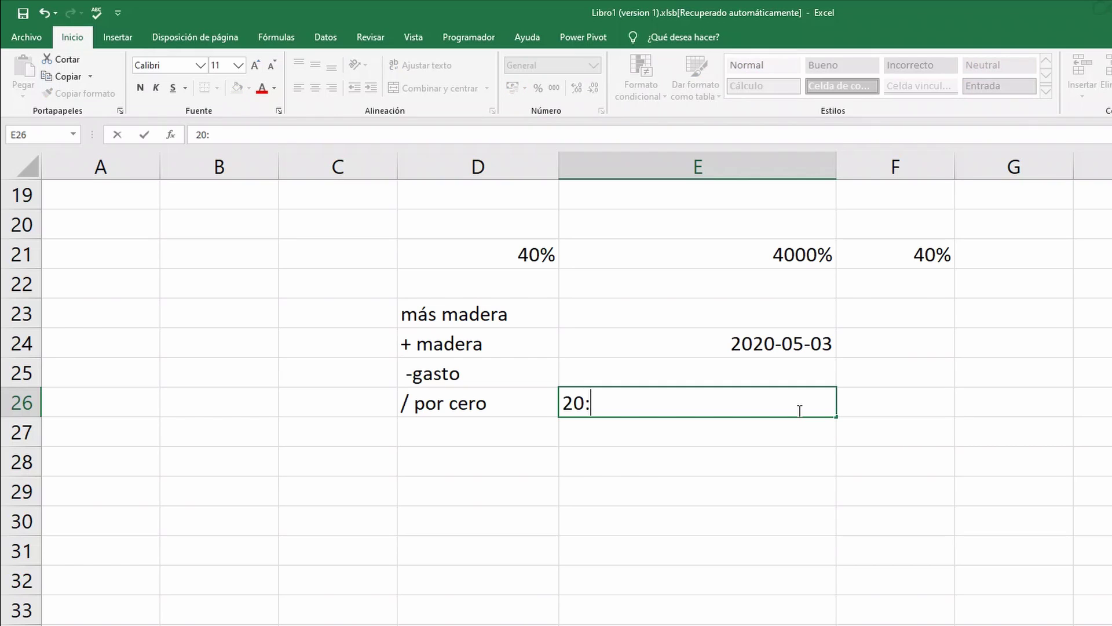
{"action": "type", "text": "04"}
{"action": "key", "text": "ctrl+Return"}
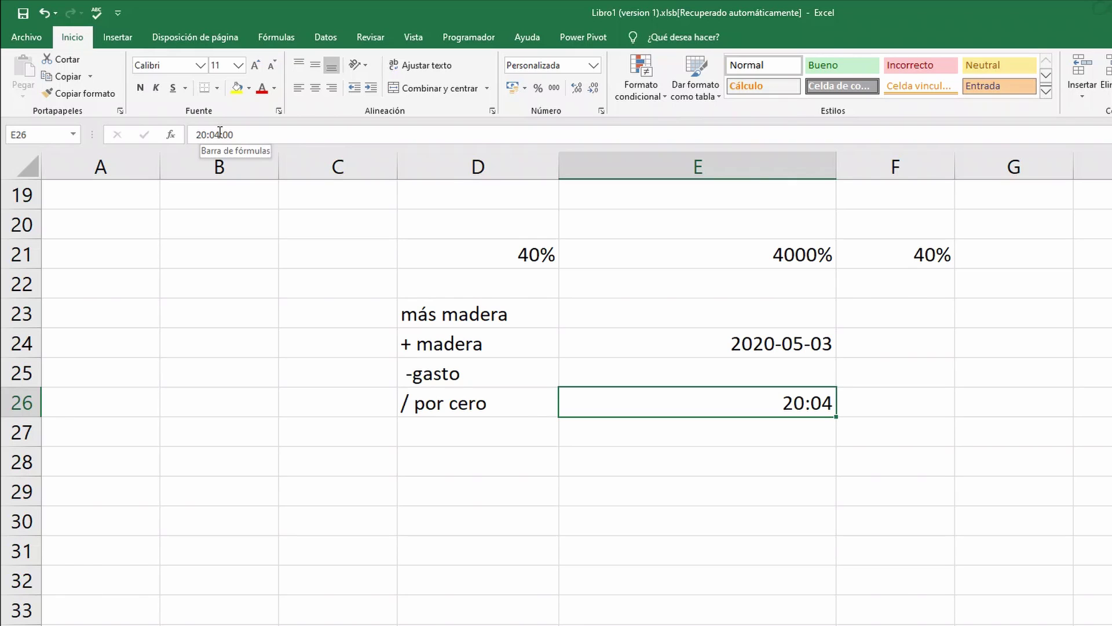
Enter the time with seconds 20:04:45 in cell E27
{"action": "left_click", "coordinate": [726, 431]}
{"action": "double_click", "coordinate": [727, 430]}
{"action": "type", "text": "20"}
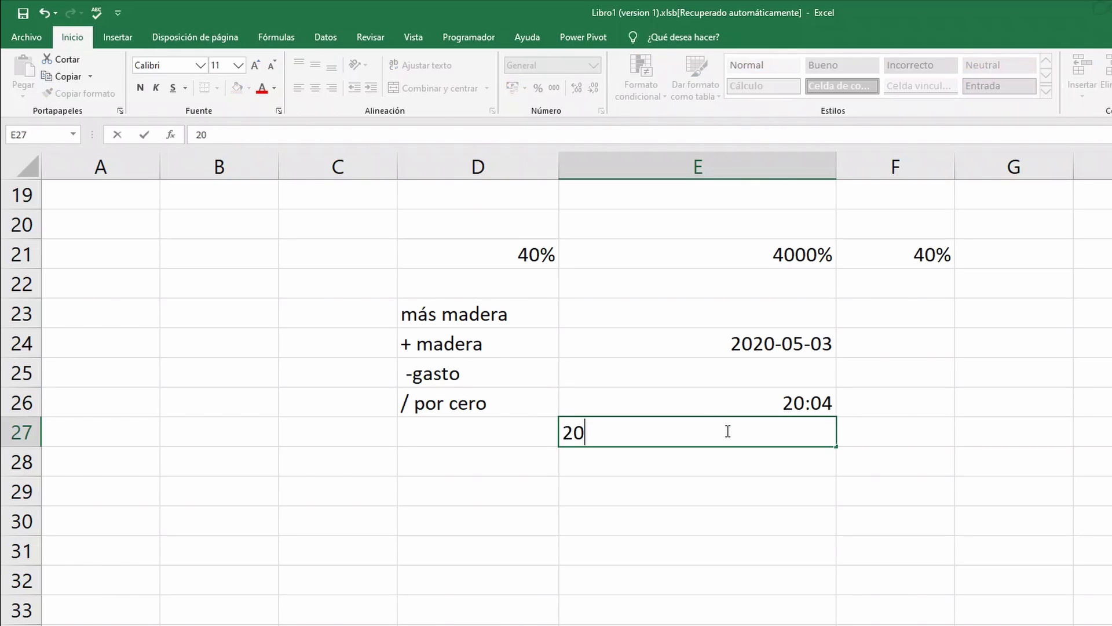
{"action": "type", "text": ":04:45"}
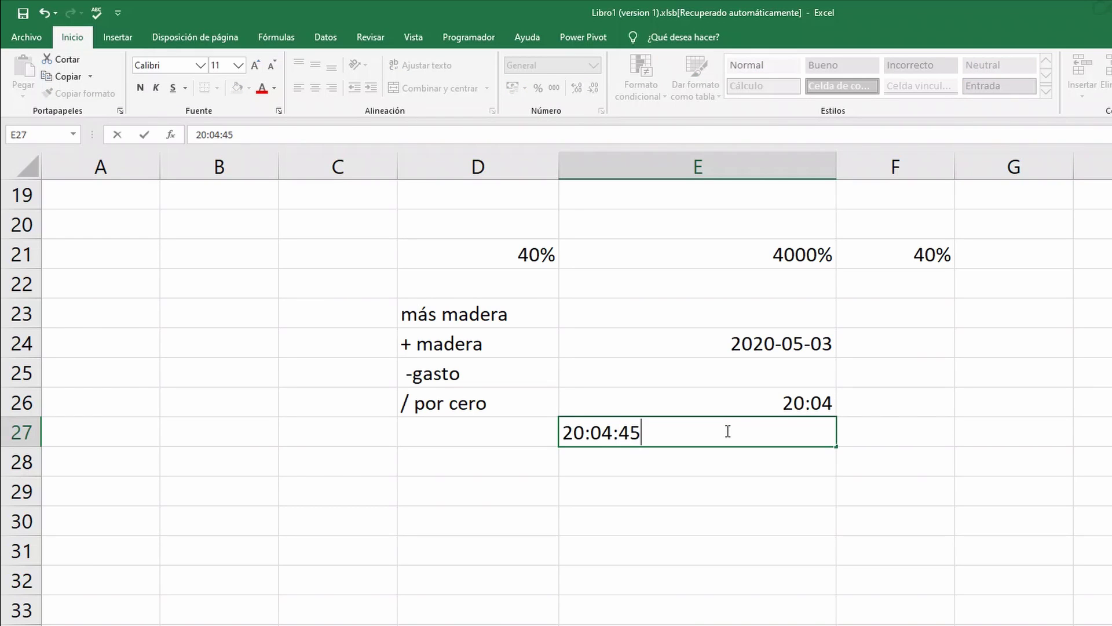
{"action": "key", "text": "ctrl+Return"}
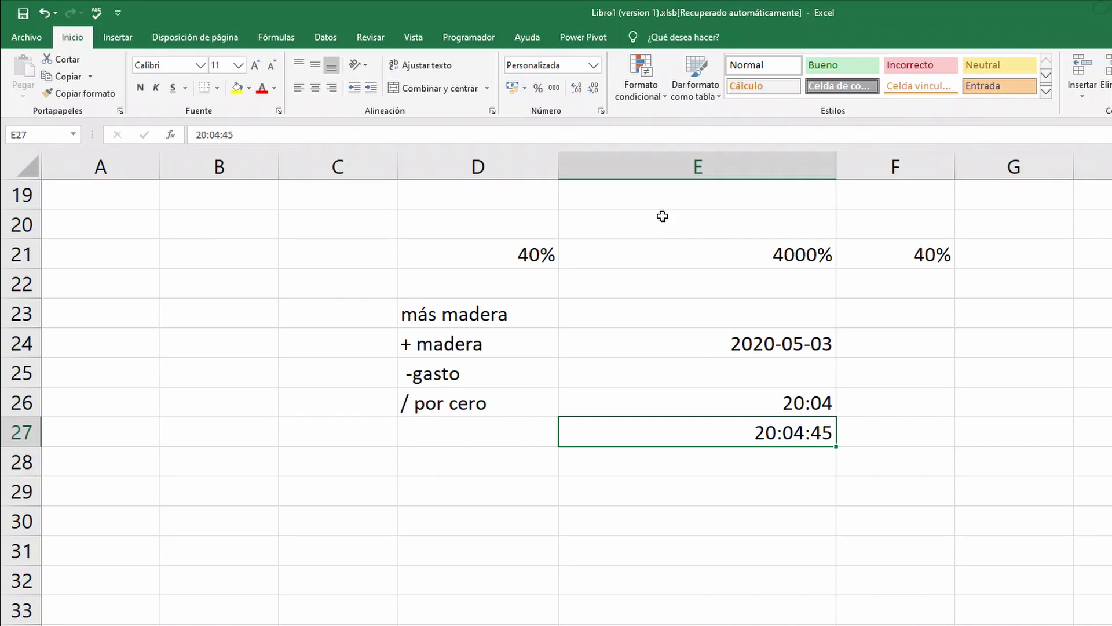
{"action": "left_click", "coordinate": [555, 89]}
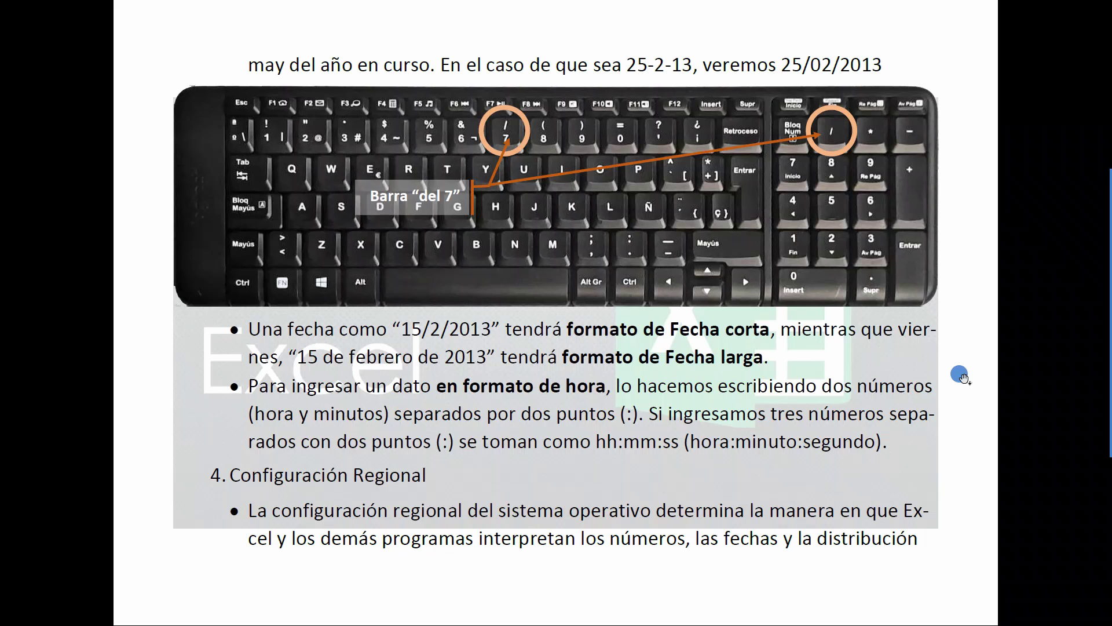
{"action": "scroll", "coordinate": [964, 380], "scroll_direction": "down", "scroll_amount": 8}
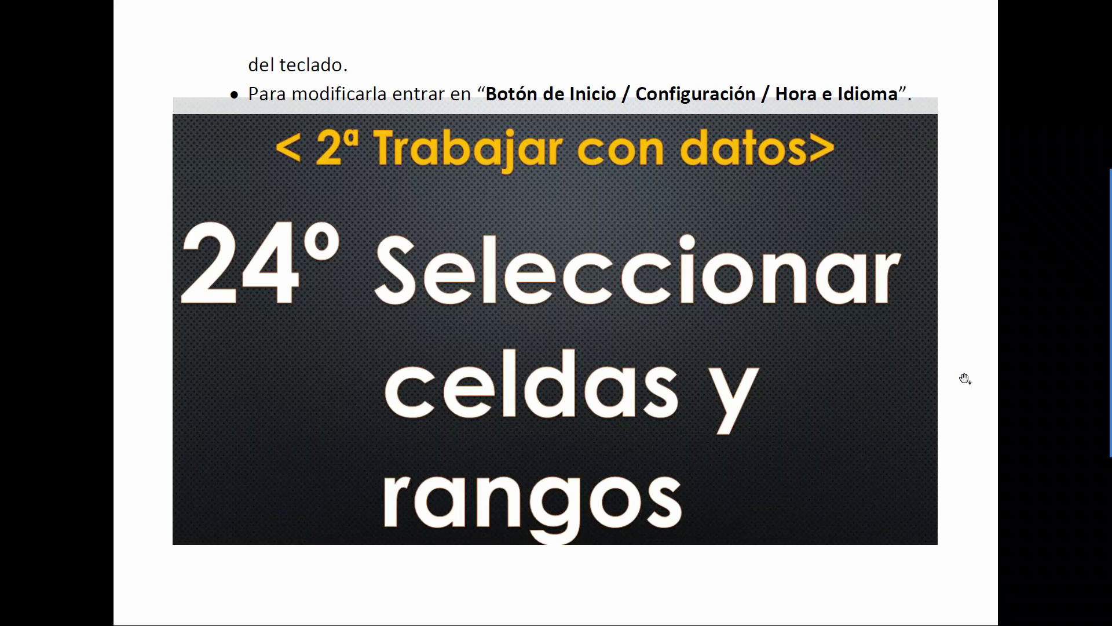
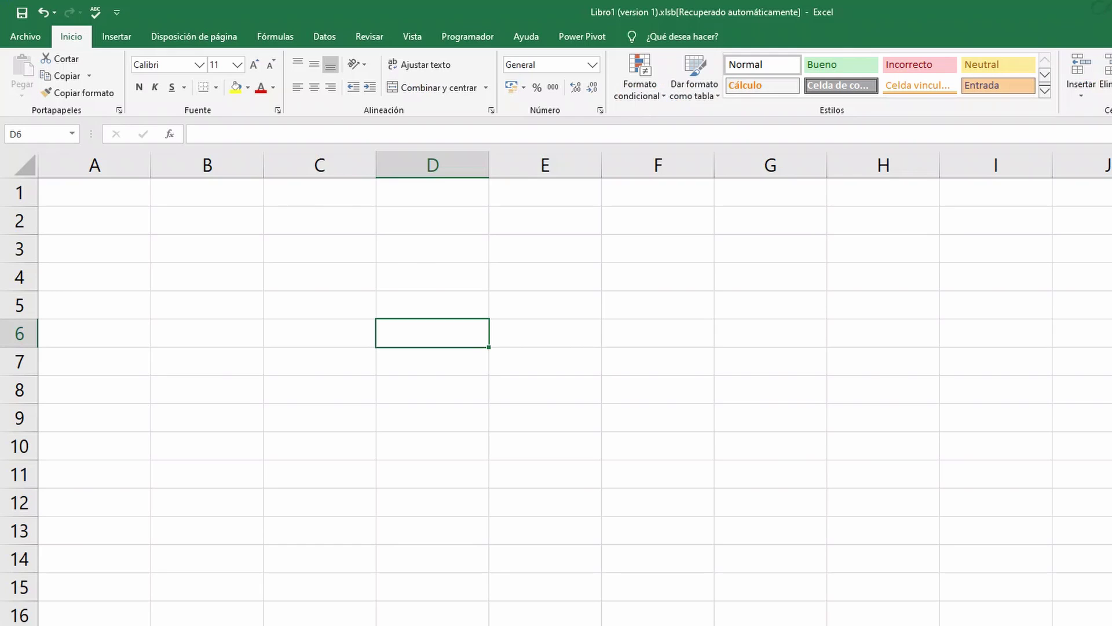
Select the cell range D6:H12, starting from cell D6
{"action": "left_click_drag", "start_coordinate": [432, 333], "coordinate": [883, 502]}
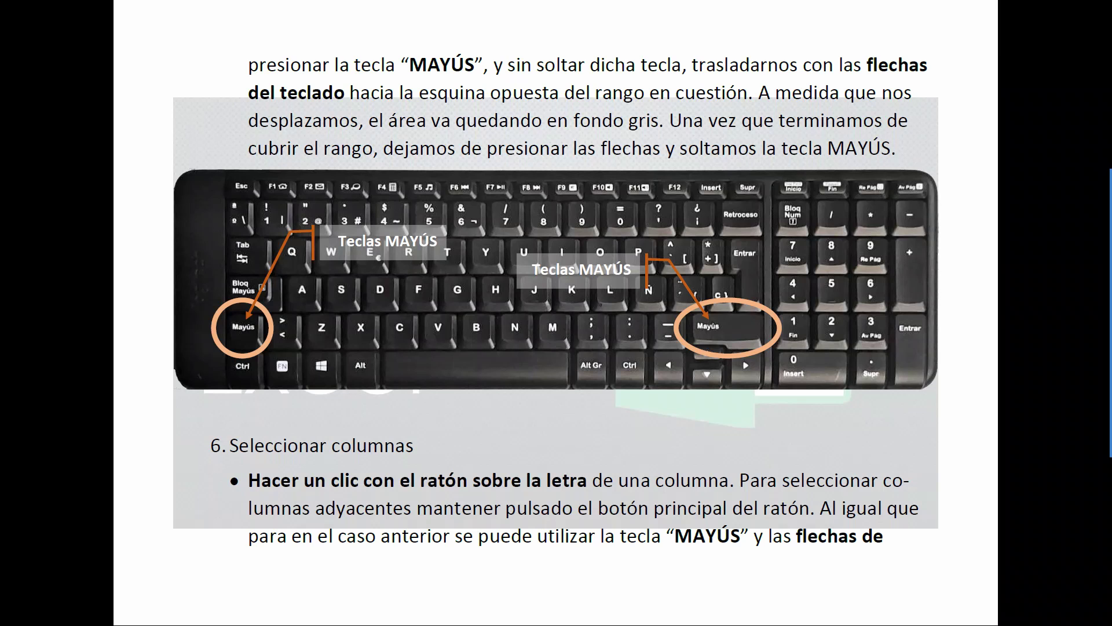
{"action": "key", "text": "Page_Down"}
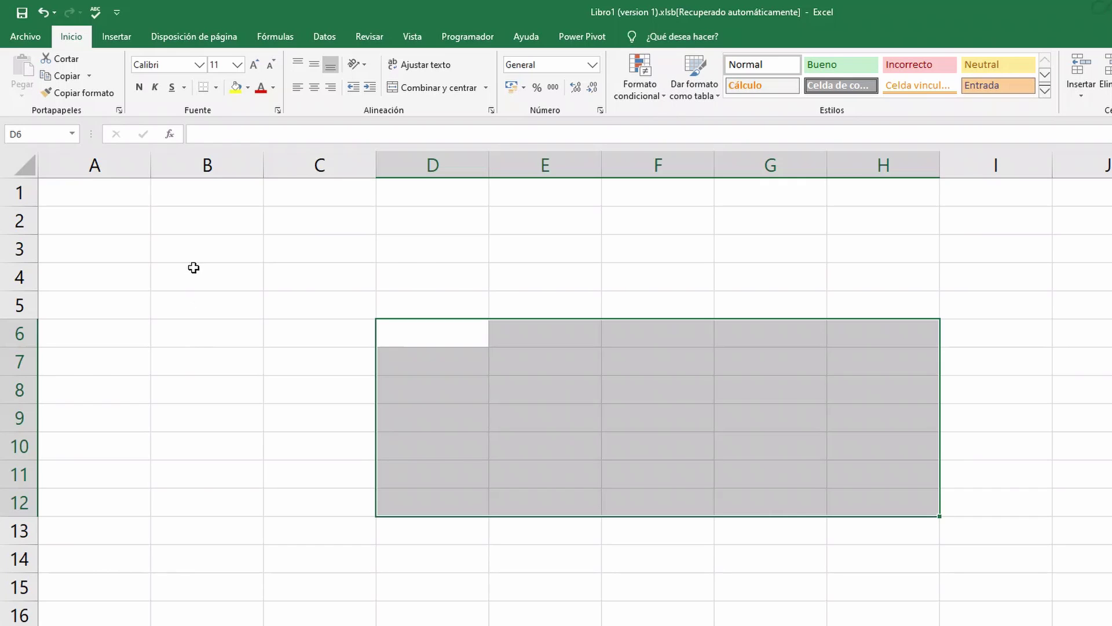
Select the whole of column B, and extend the selection across the adjacent columns up to E
{"action": "left_click", "coordinate": [208, 166]}
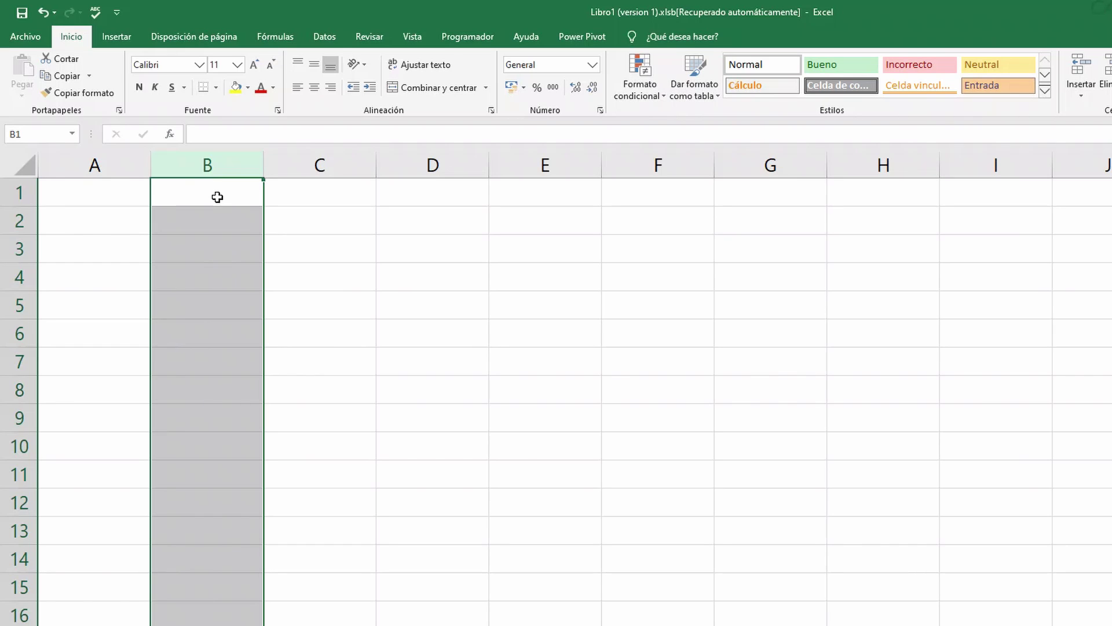
{"action": "left_click", "coordinate": [205, 166]}
{"action": "left_click_drag", "start_coordinate": [206, 167], "coordinate": [510, 162]}
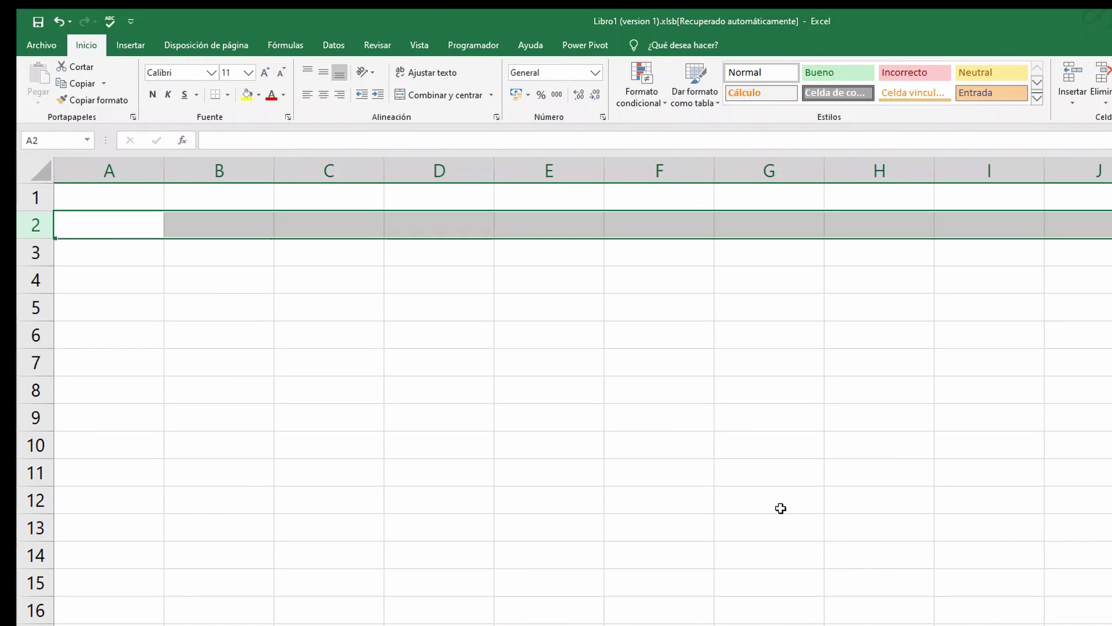
Select the adjacent rows 2 to 6, and replace that selection with row 8 extended upward to row 1
{"action": "left_click_drag", "start_coordinate": [35, 222], "coordinate": [32, 336]}
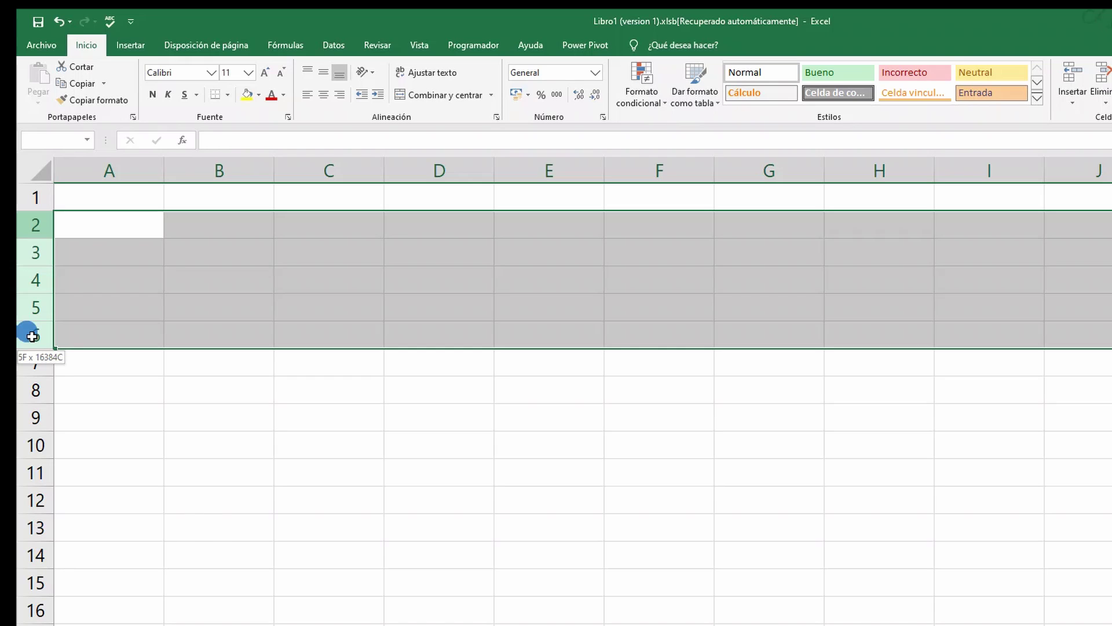
{"action": "left_click_drag", "start_coordinate": [32, 336], "coordinate": [31, 336]}
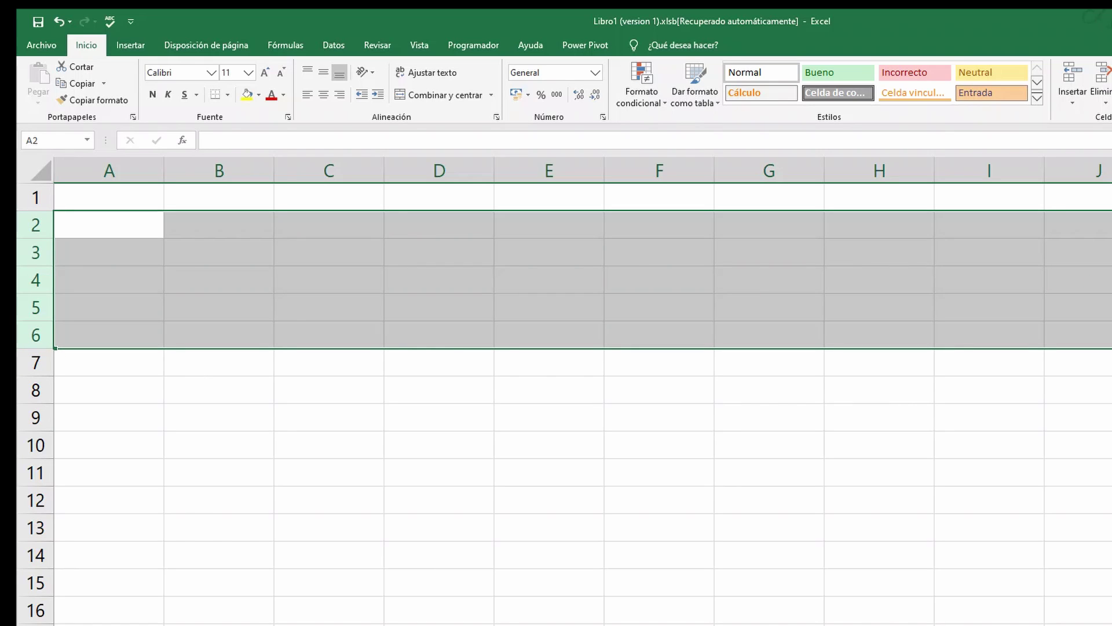
{"action": "left_click", "coordinate": [35, 390]}
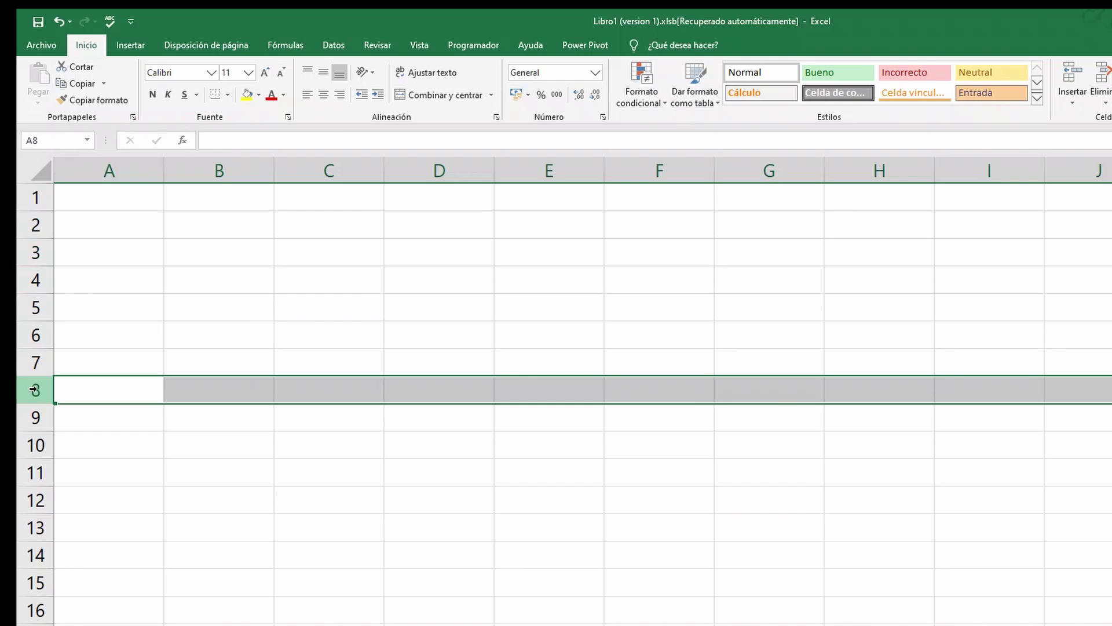
{"action": "left_click_drag", "start_coordinate": [34, 389], "coordinate": [35, 203]}
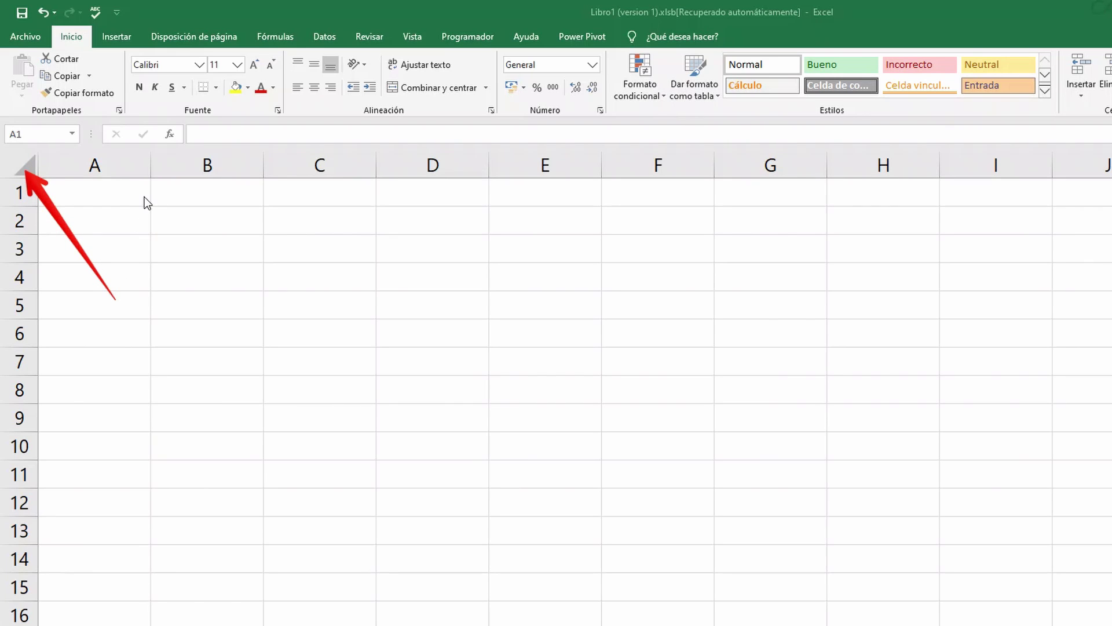
Select the entire worksheet, clear the selection by picking cell A1, and select all cells again
{"action": "left_click", "coordinate": [24, 167]}
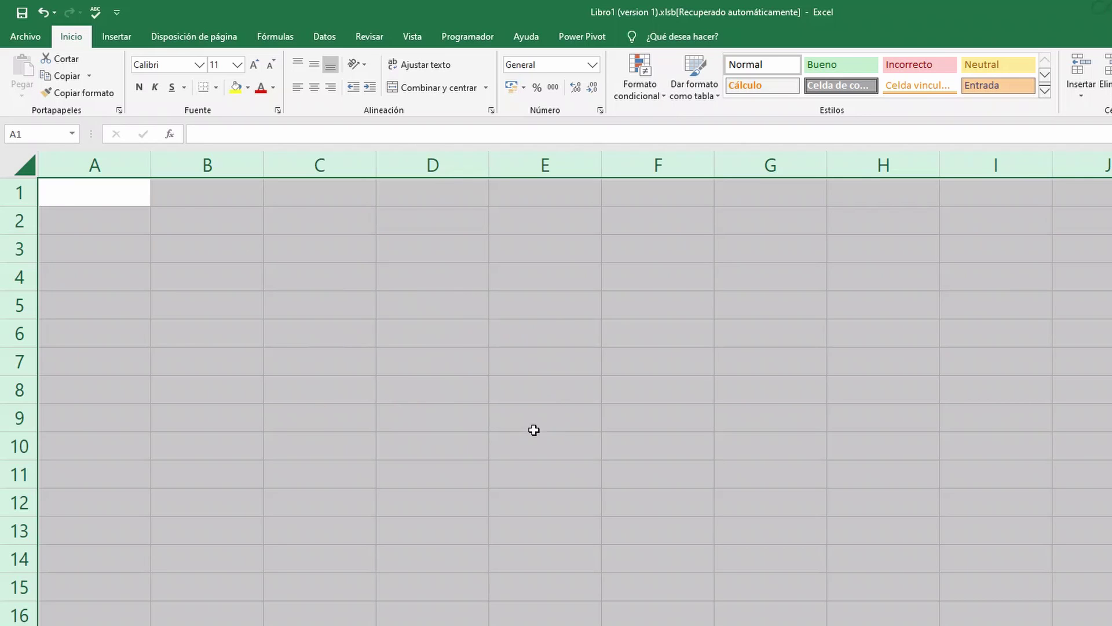
{"action": "left_click", "coordinate": [83, 193]}
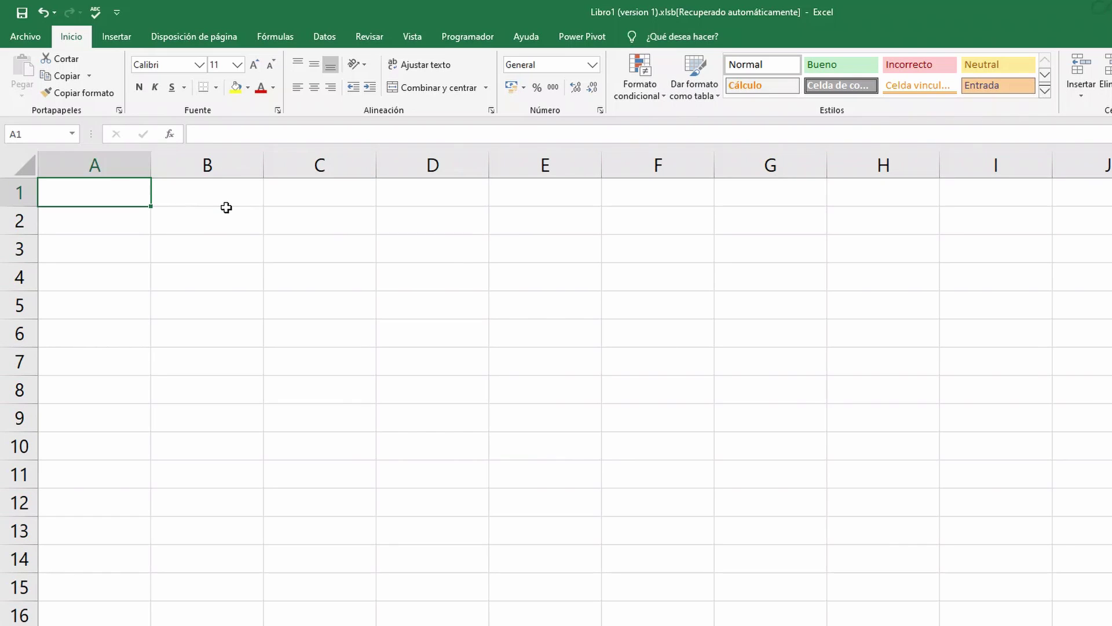
{"action": "key", "text": "ctrl+e"}
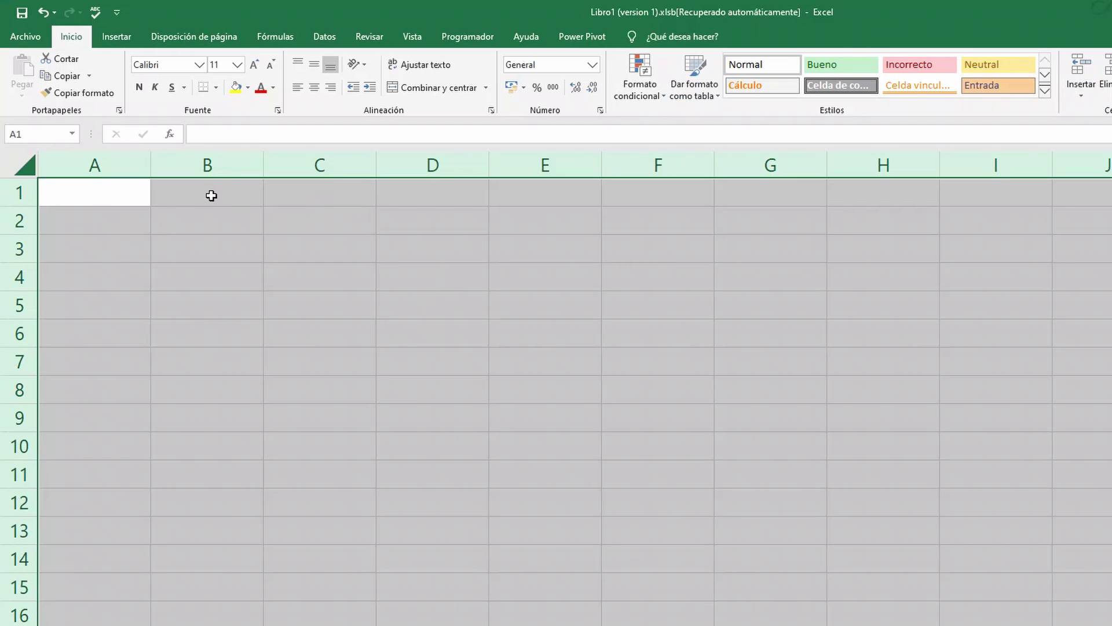
Select the range B1:D7, and clear the selection by moving to cell C1
{"action": "left_click", "coordinate": [211, 196]}
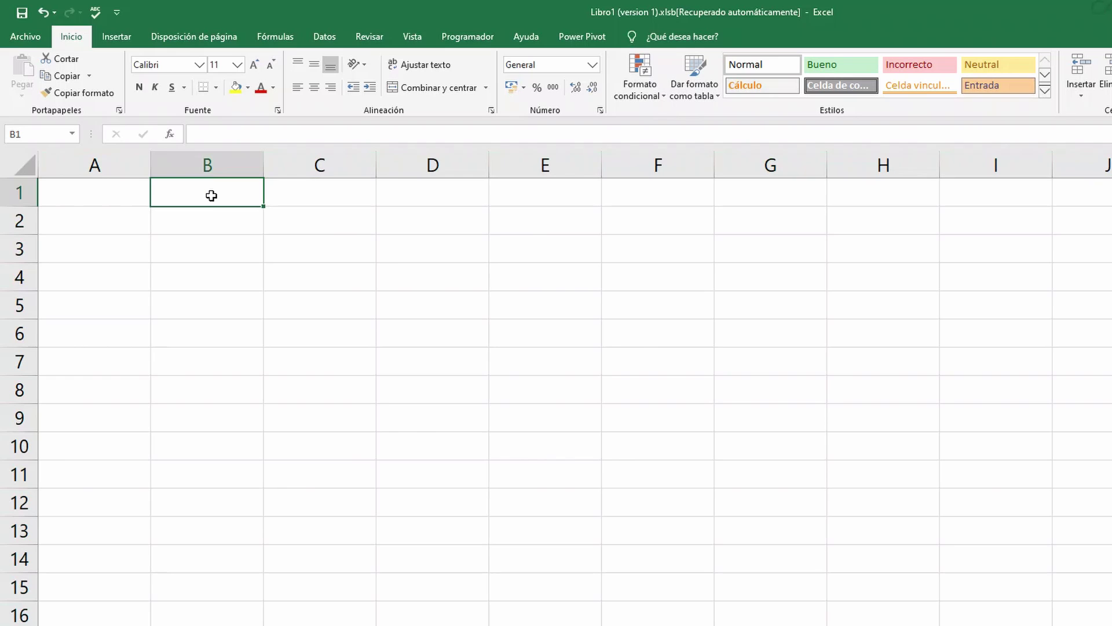
{"action": "left_click_drag", "start_coordinate": [186, 197], "coordinate": [439, 369]}
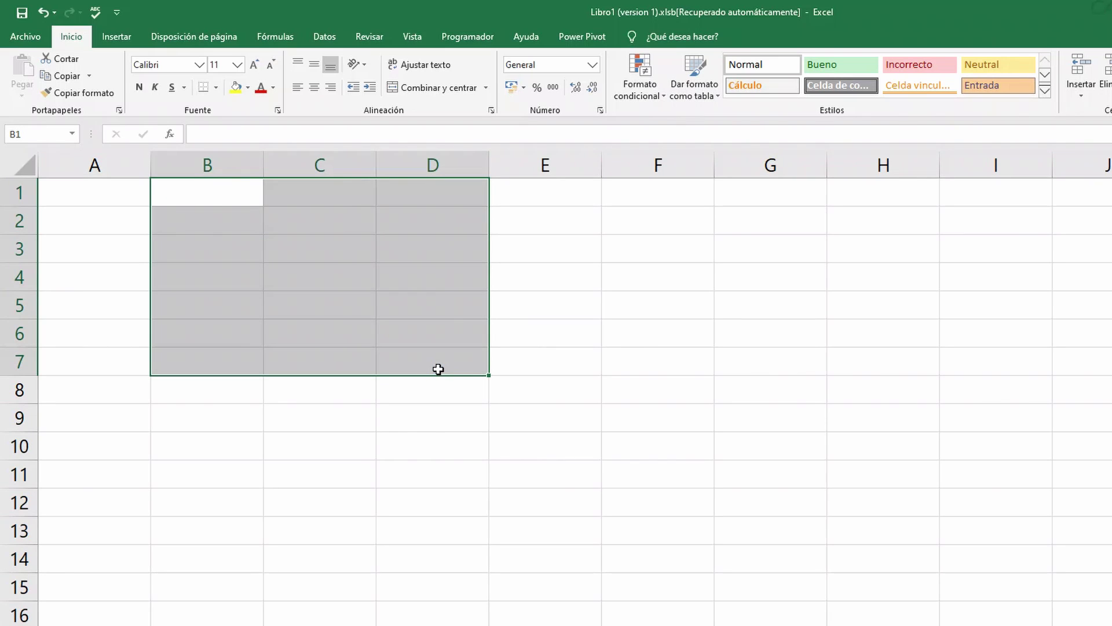
{"action": "key", "text": "Right"}
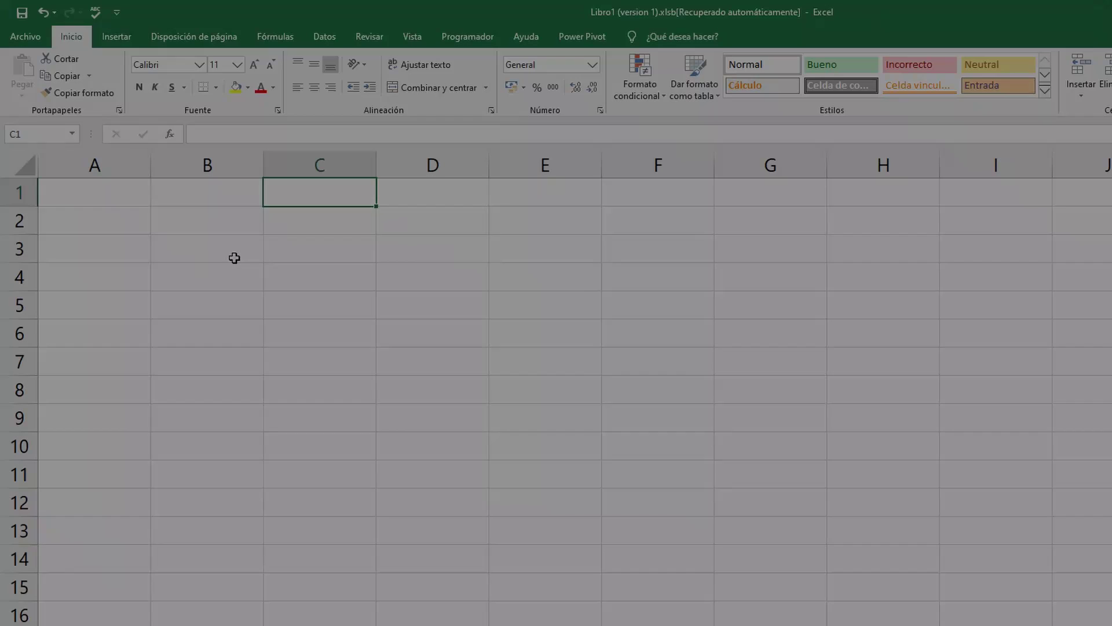
Enter a person's first name in cell B3 and copy that cell into cell D3
{"action": "left_click", "coordinate": [223, 253]}
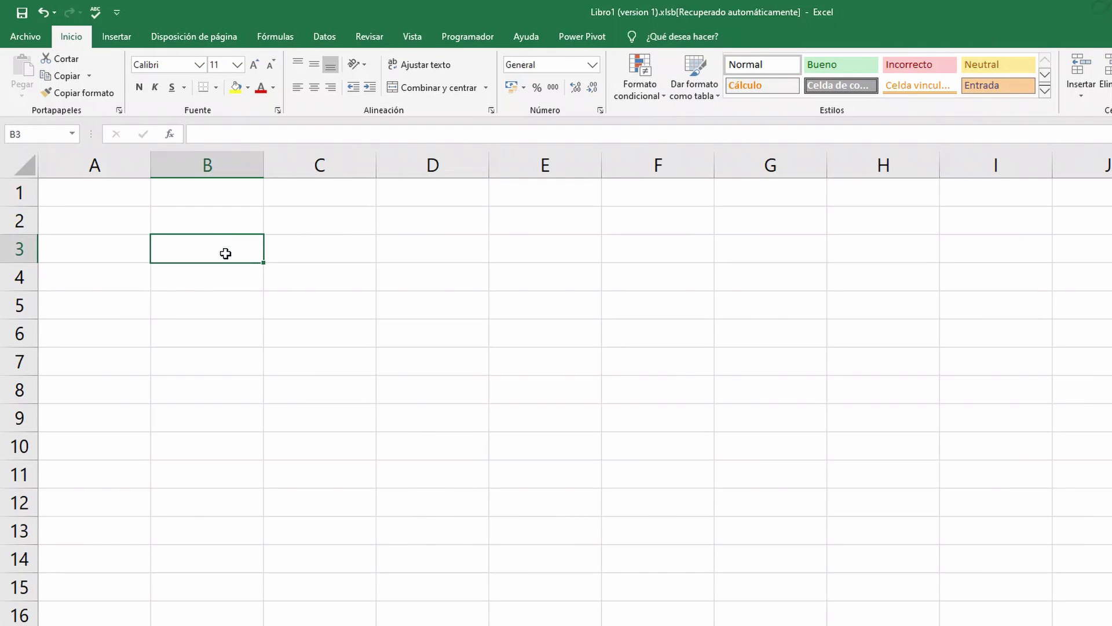
{"action": "type", "text": "Pepe"}
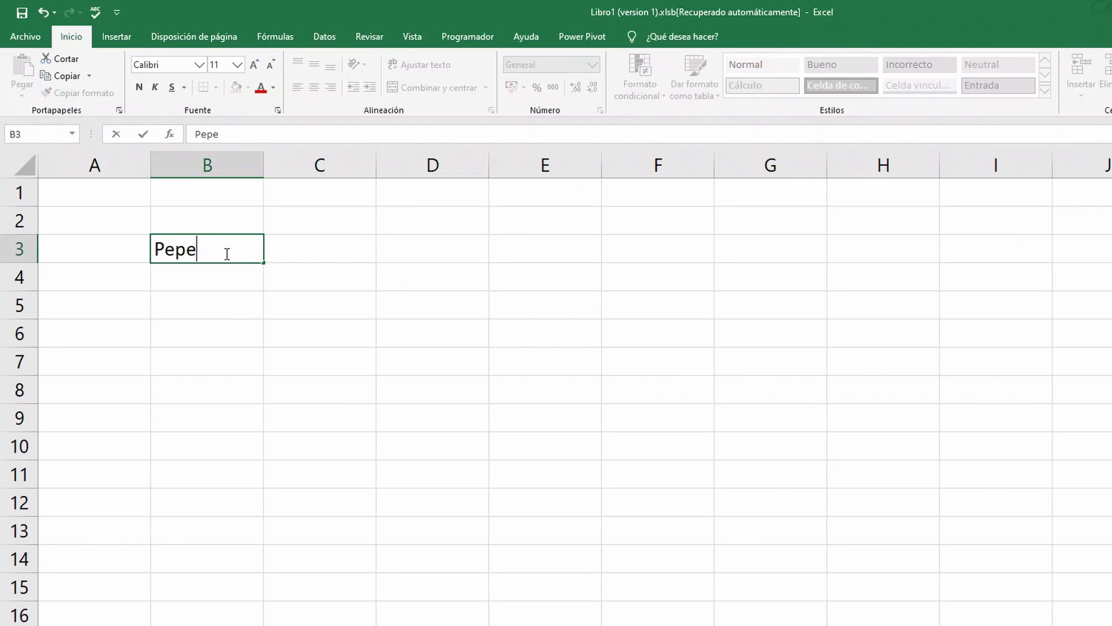
{"action": "key", "text": "ctrl+Return"}
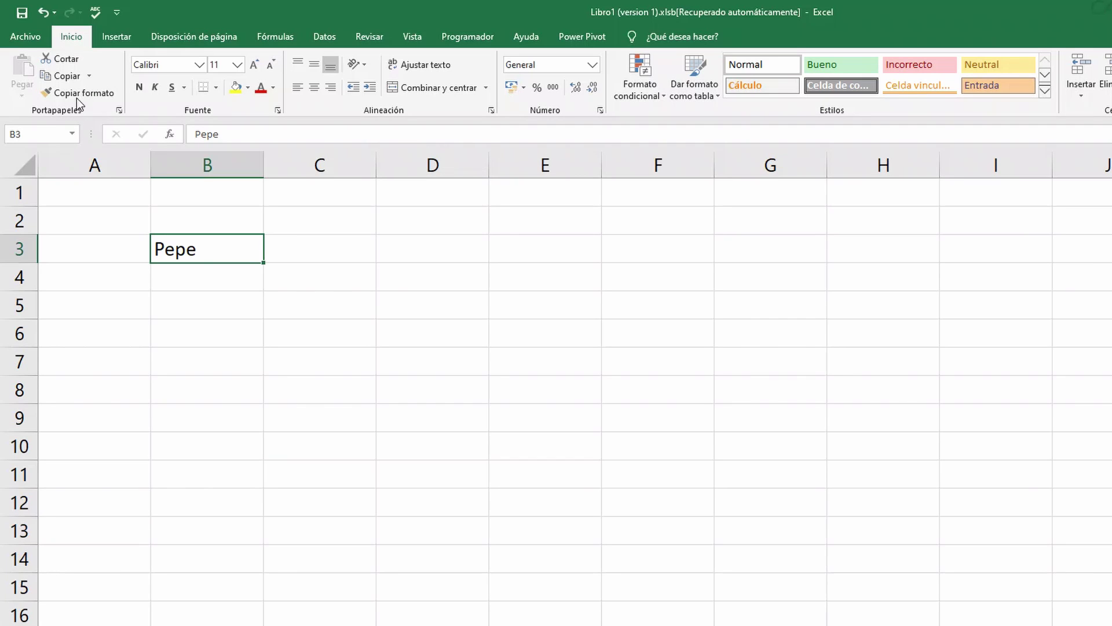
{"action": "left_click", "coordinate": [63, 77]}
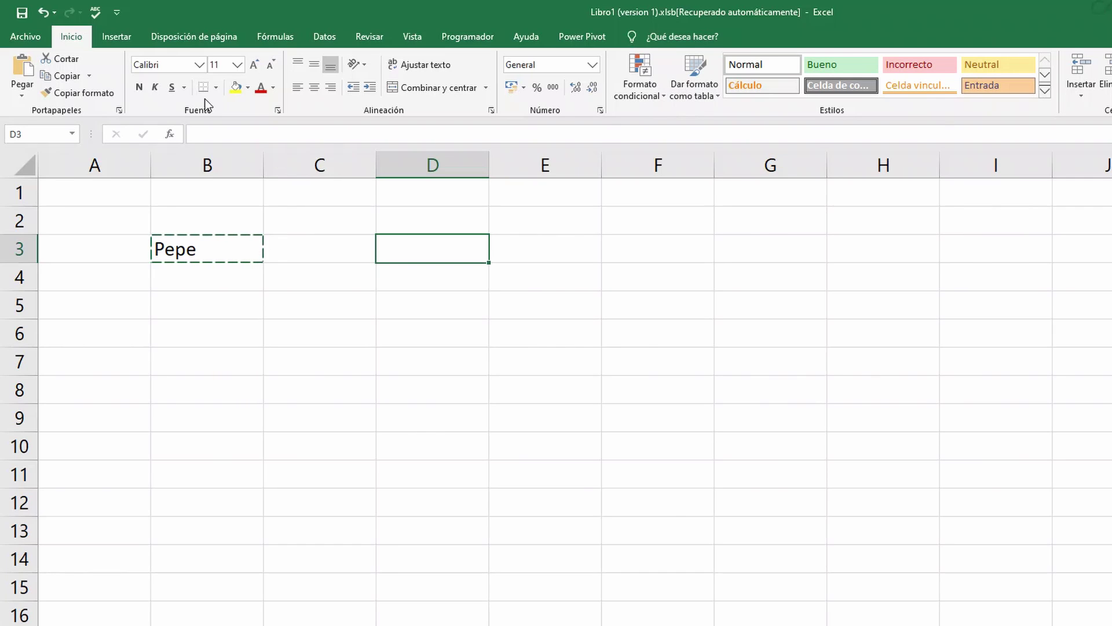
{"action": "left_click", "coordinate": [18, 68]}
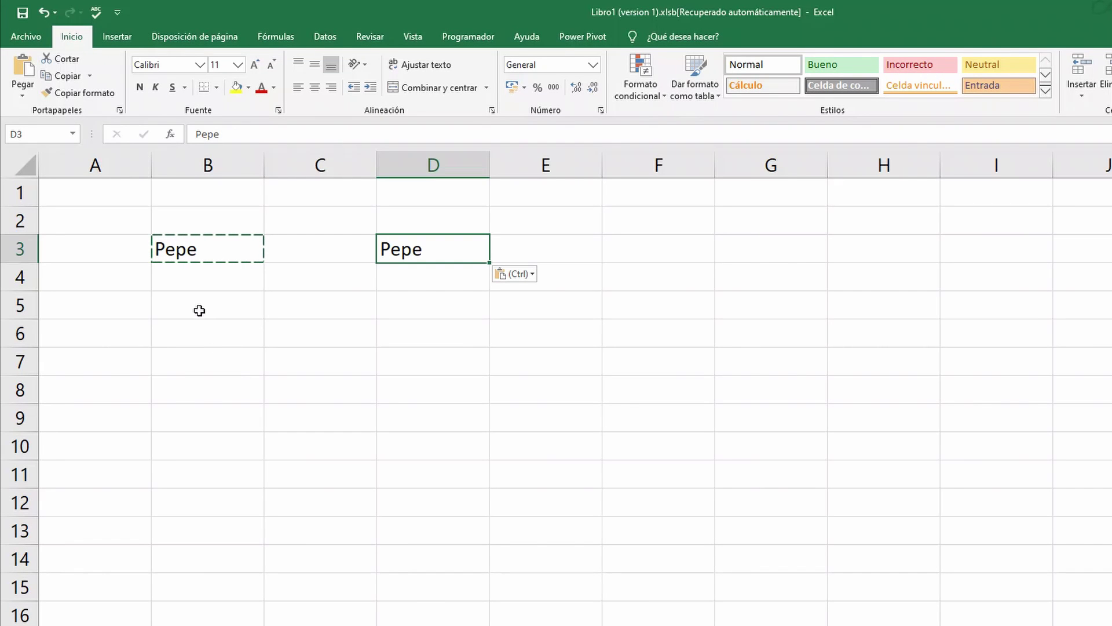
Enter another person's first name in cell B5
{"action": "left_click", "coordinate": [200, 310]}
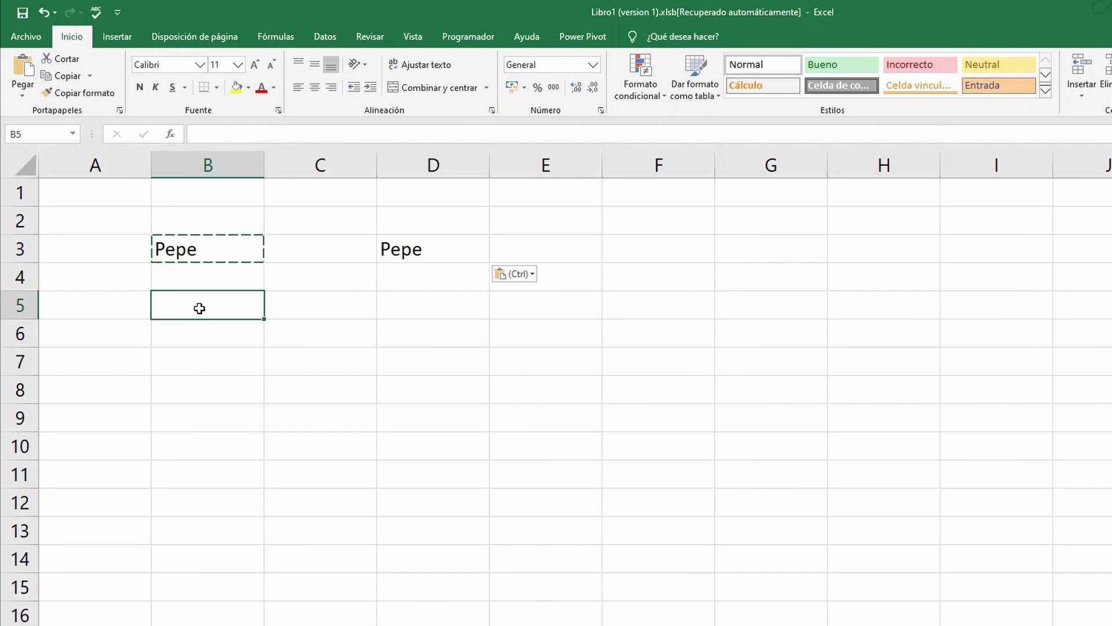
{"action": "type", "text": "Ma ría"}
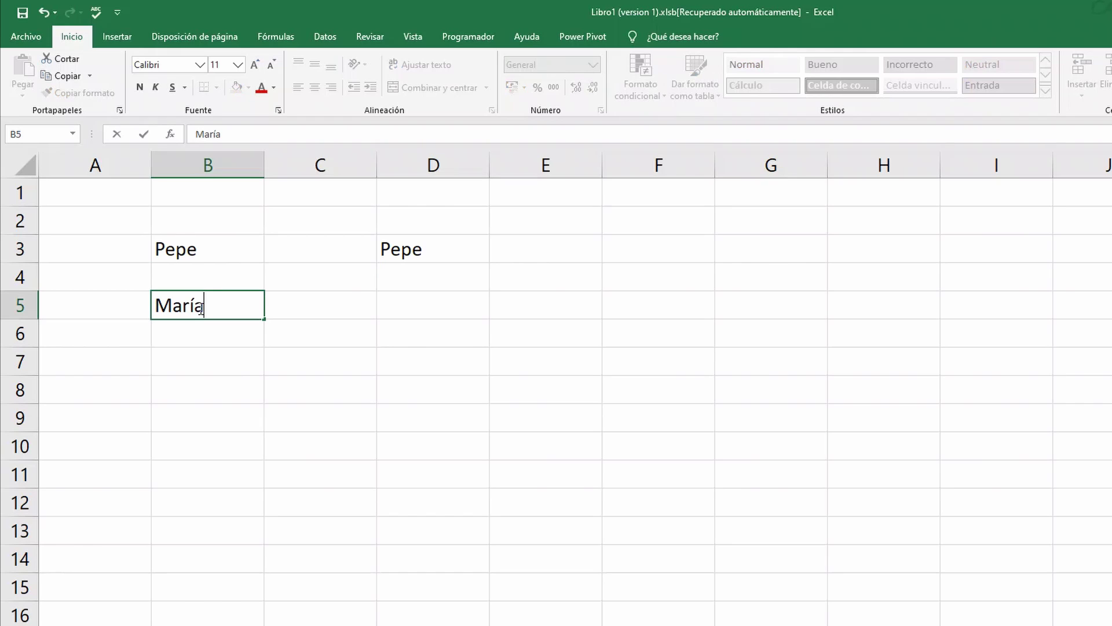
{"action": "key", "text": "ctrl+Return"}
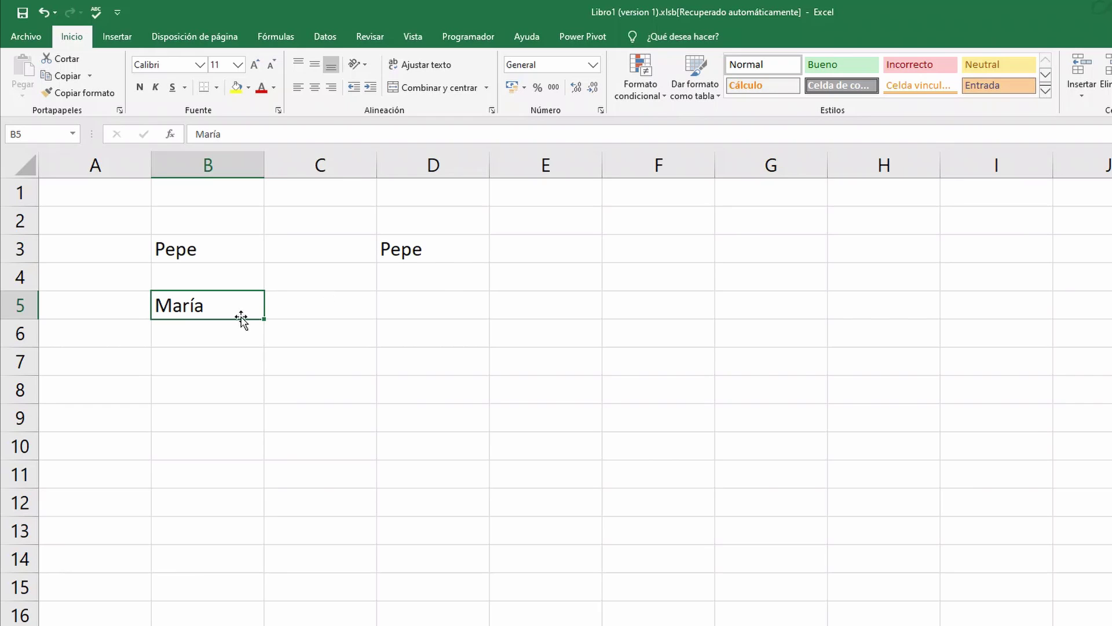
Copy the first name in cell B5 into cell D5
{"action": "left_click", "coordinate": [67, 76]}
{"action": "key", "text": "ctrl+c"}
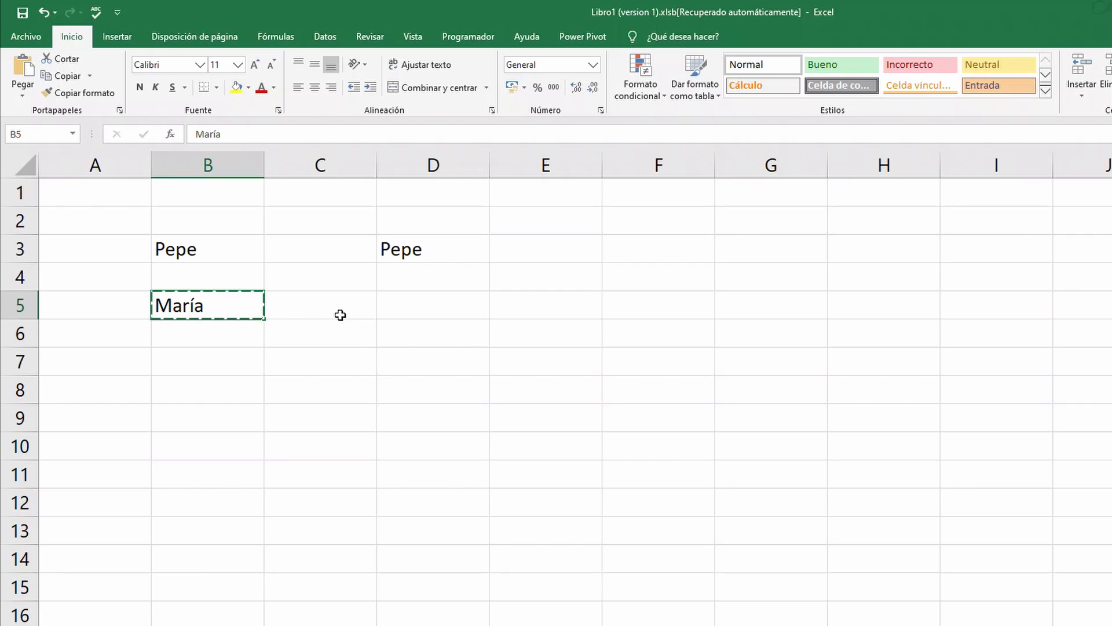
{"action": "left_click", "coordinate": [413, 305]}
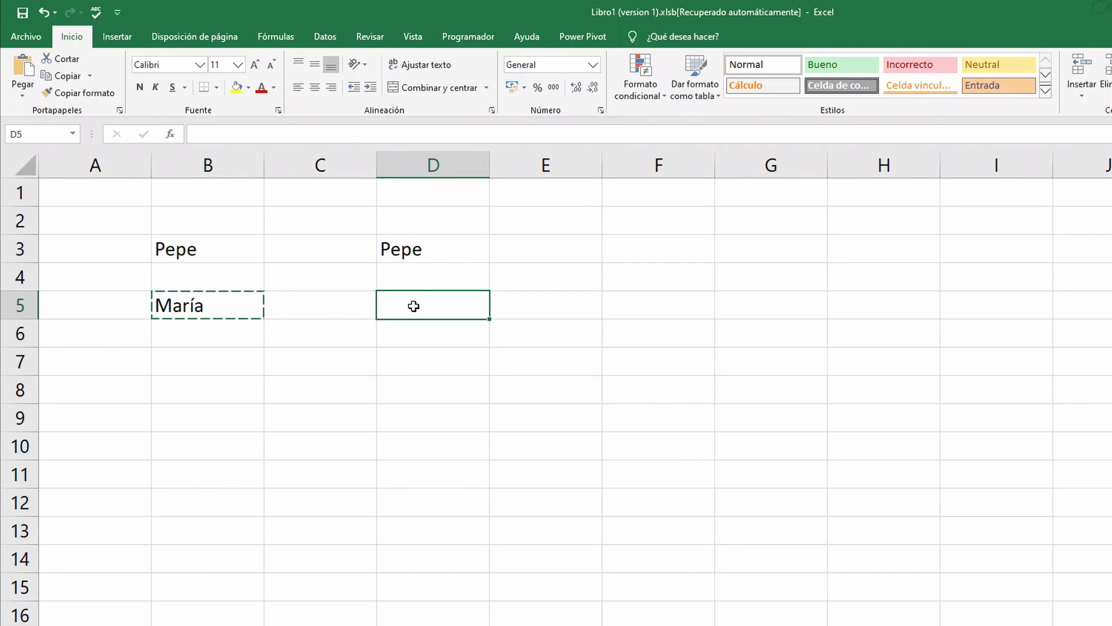
{"action": "key", "text": "ctrl+v"}
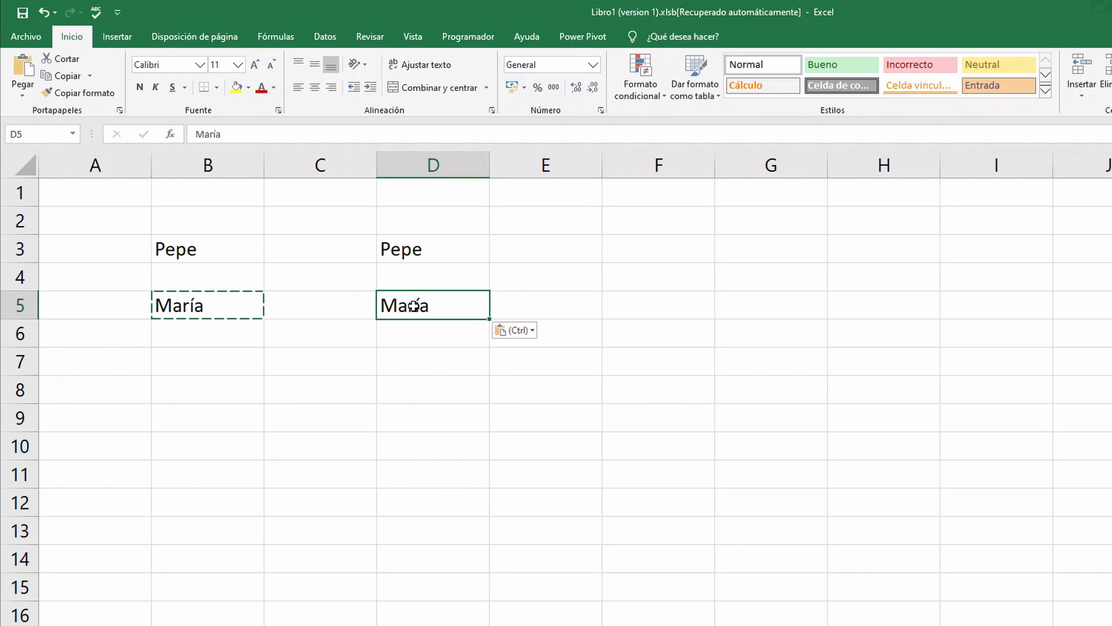
Enter the text "Algo" in cell B7 and keep that cell selected
{"action": "left_click", "coordinate": [192, 363]}
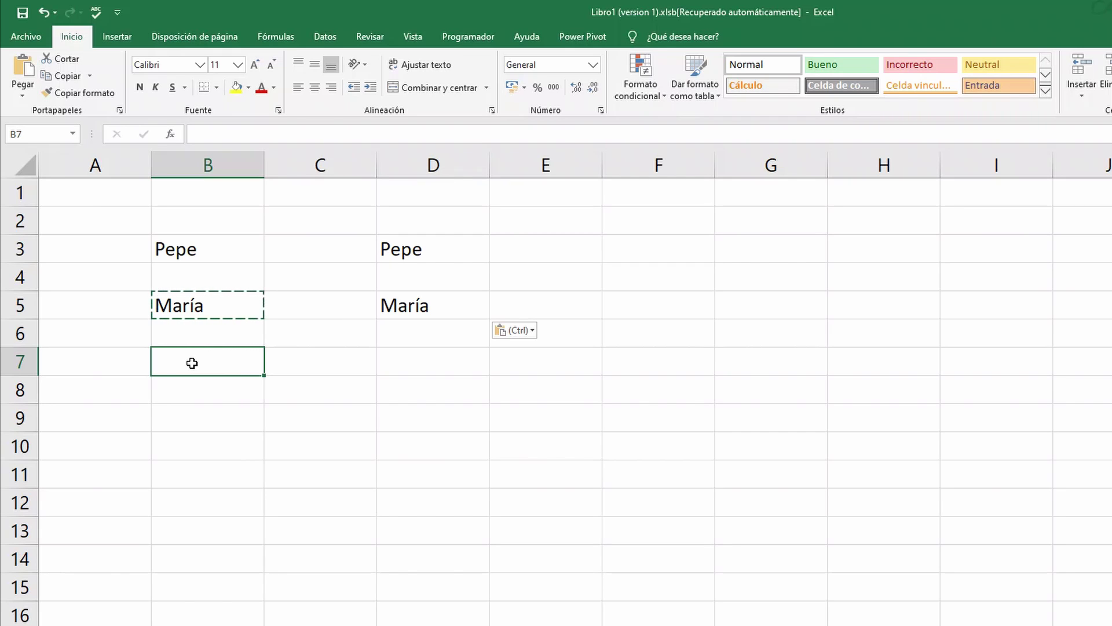
{"action": "type", "text": "A"}
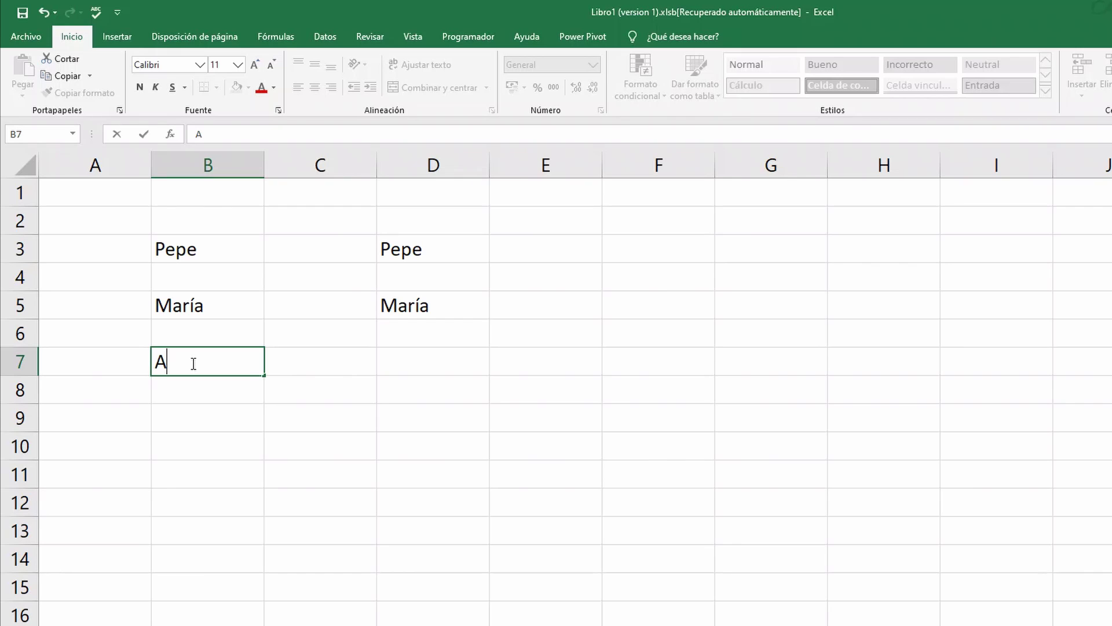
{"action": "type", "text": "lgo"}
{"action": "key", "text": "ctrl+Return"}
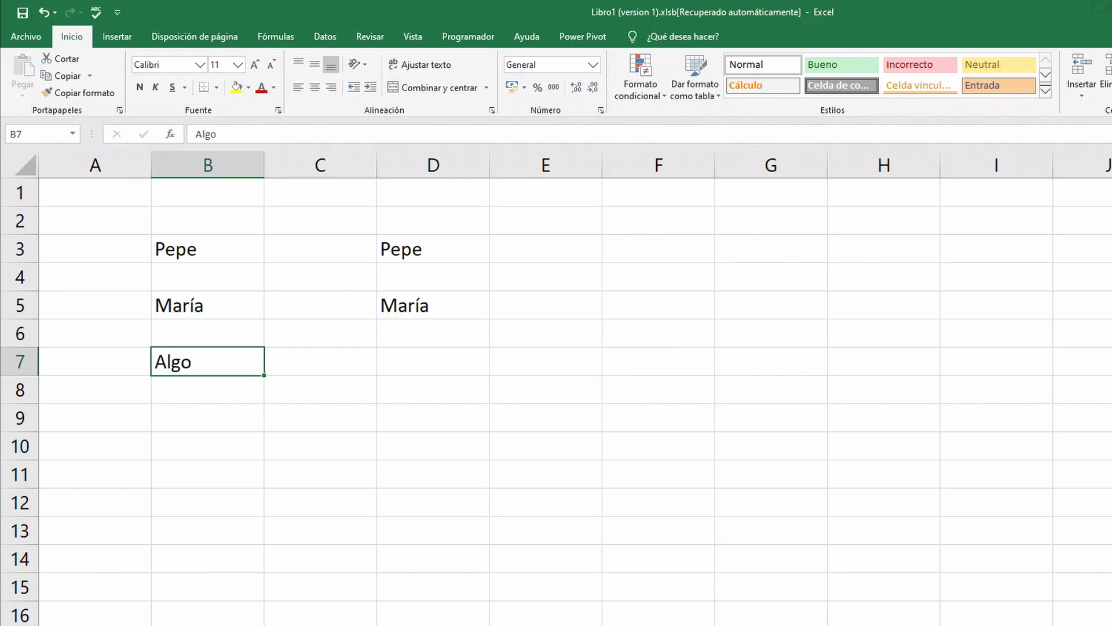
Cut the text "Algo" from cell B7 and paste it into cell D7
{"action": "left_click_drag", "start_coordinate": [124, 175], "coordinate": [65, 64]}
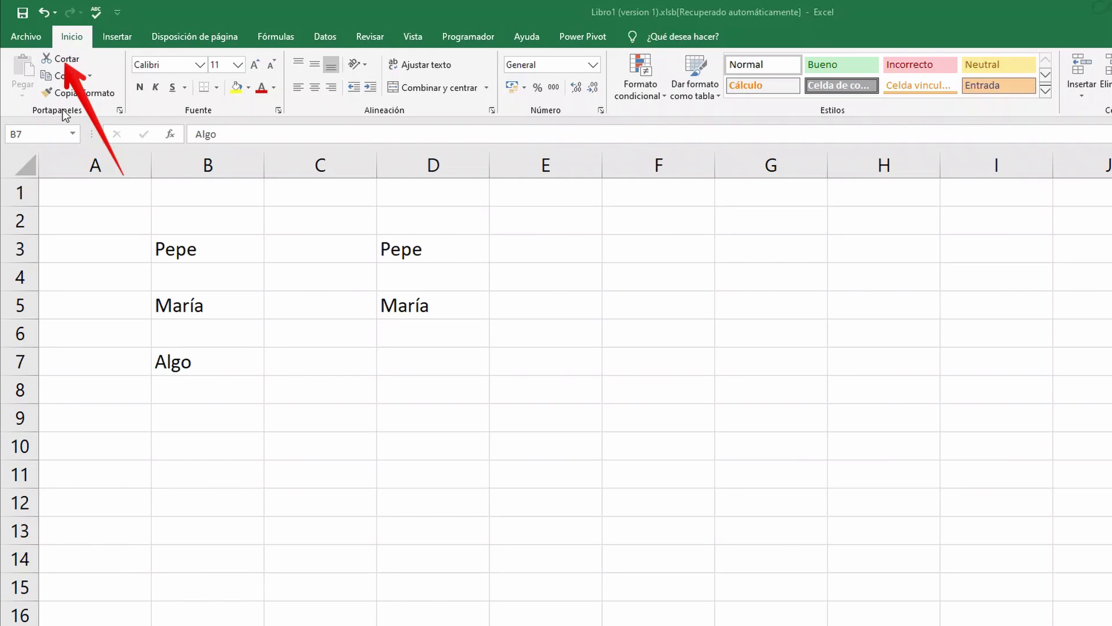
{"action": "key", "text": "Escape"}
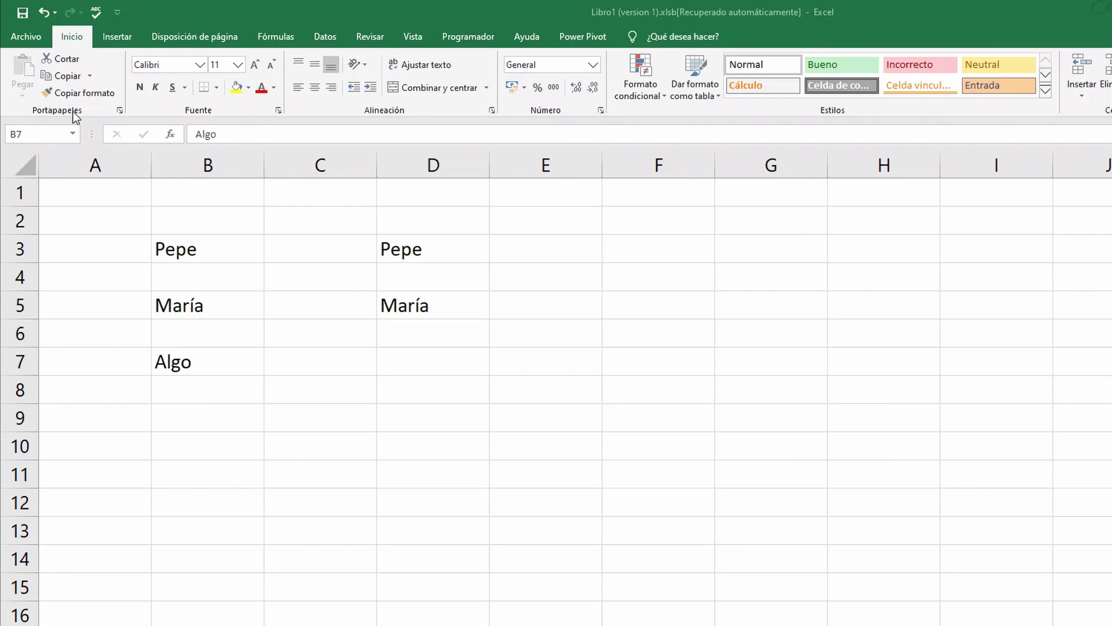
{"action": "left_click", "coordinate": [186, 357]}
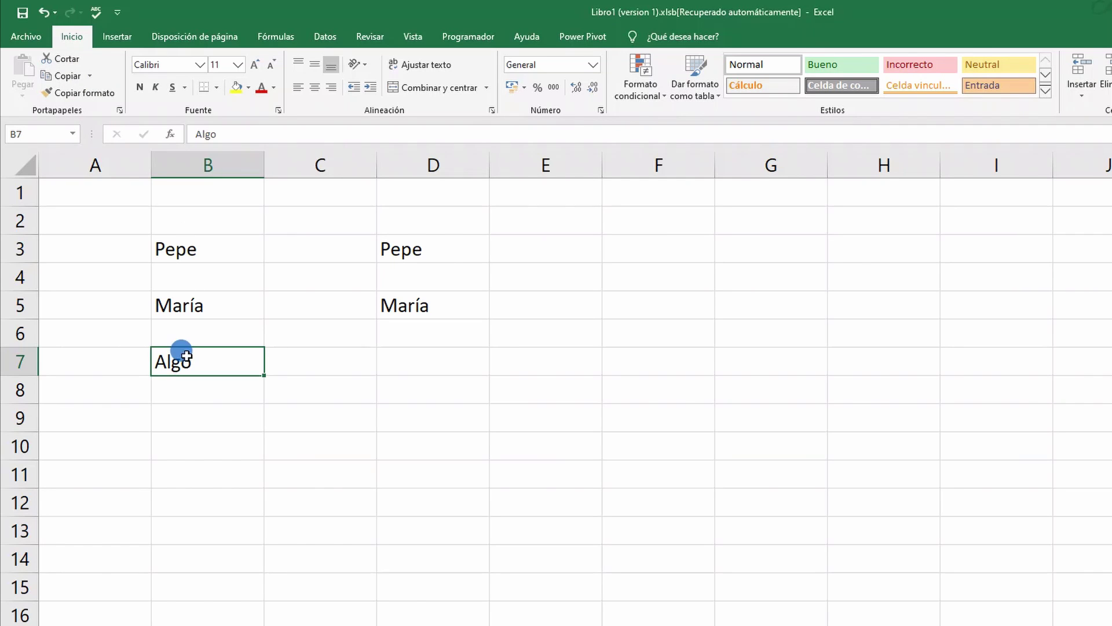
{"action": "left_click", "coordinate": [64, 59]}
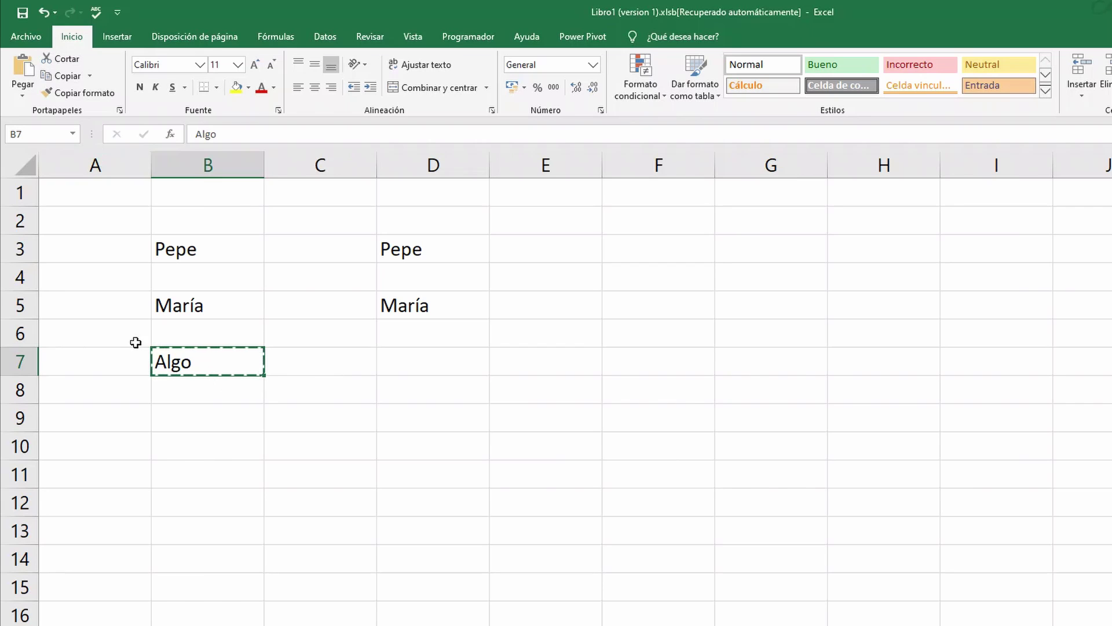
{"action": "left_click", "coordinate": [398, 364]}
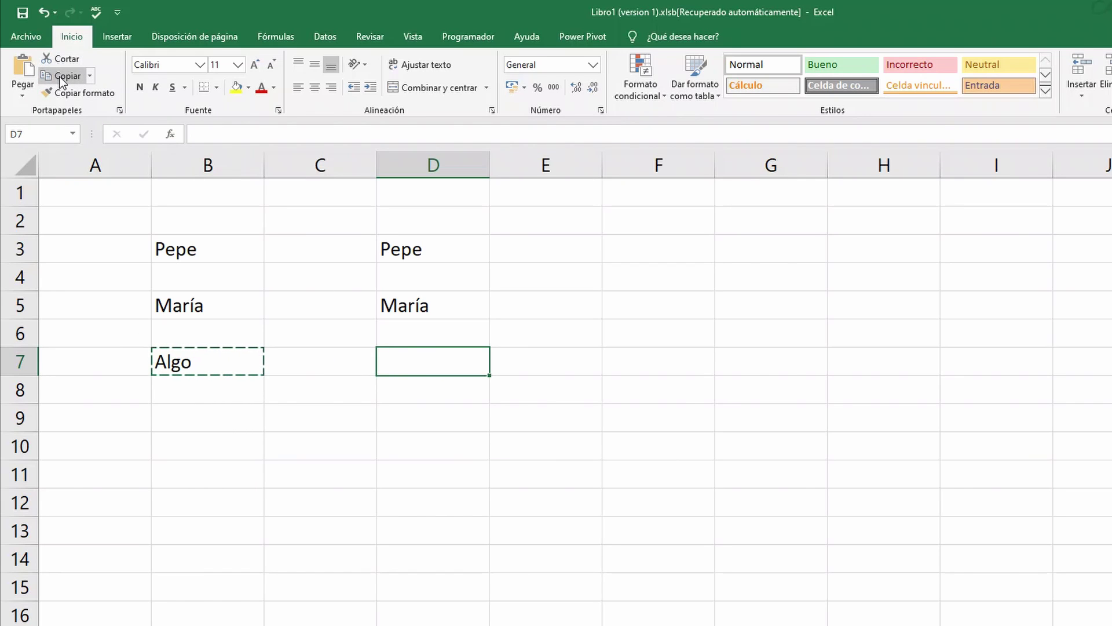
{"action": "left_click", "coordinate": [24, 75]}
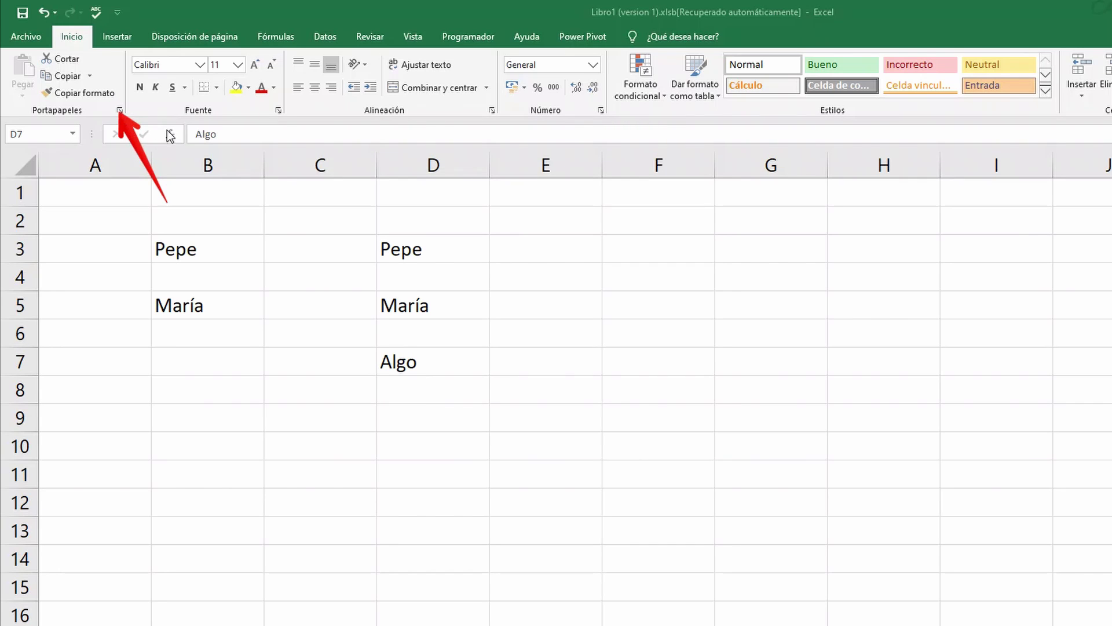
Show the collected clipboard items, and copy cell D7 into cell B9 by pasting its stored clipboard item
{"action": "left_click", "coordinate": [118, 109]}
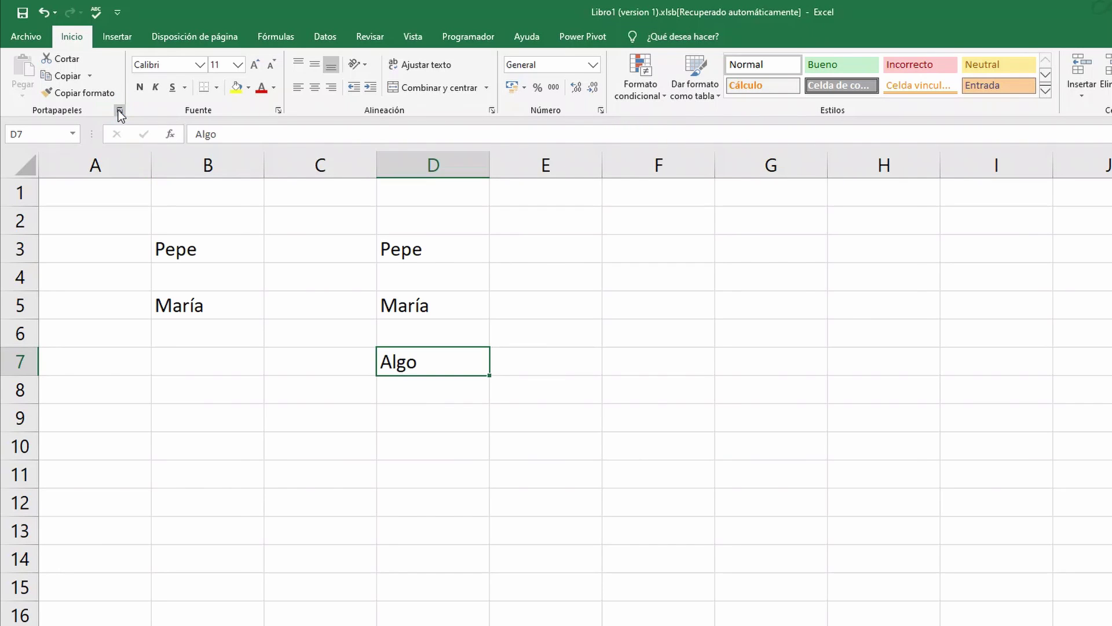
{"action": "left_click", "coordinate": [119, 110]}
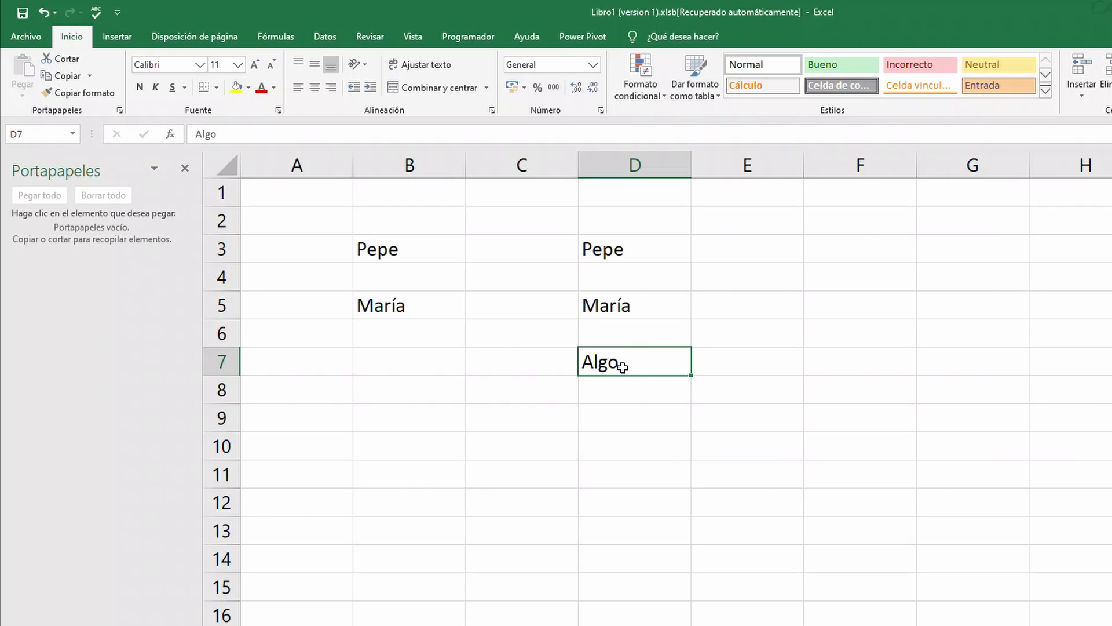
{"action": "key", "text": "ctrl+c"}
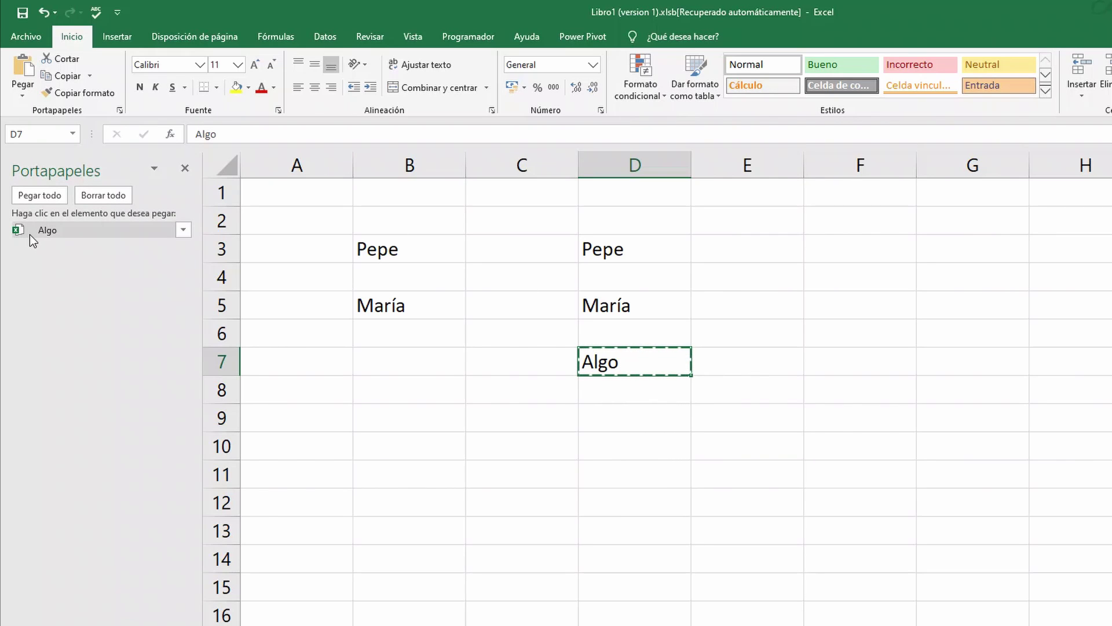
{"action": "left_click", "coordinate": [392, 419]}
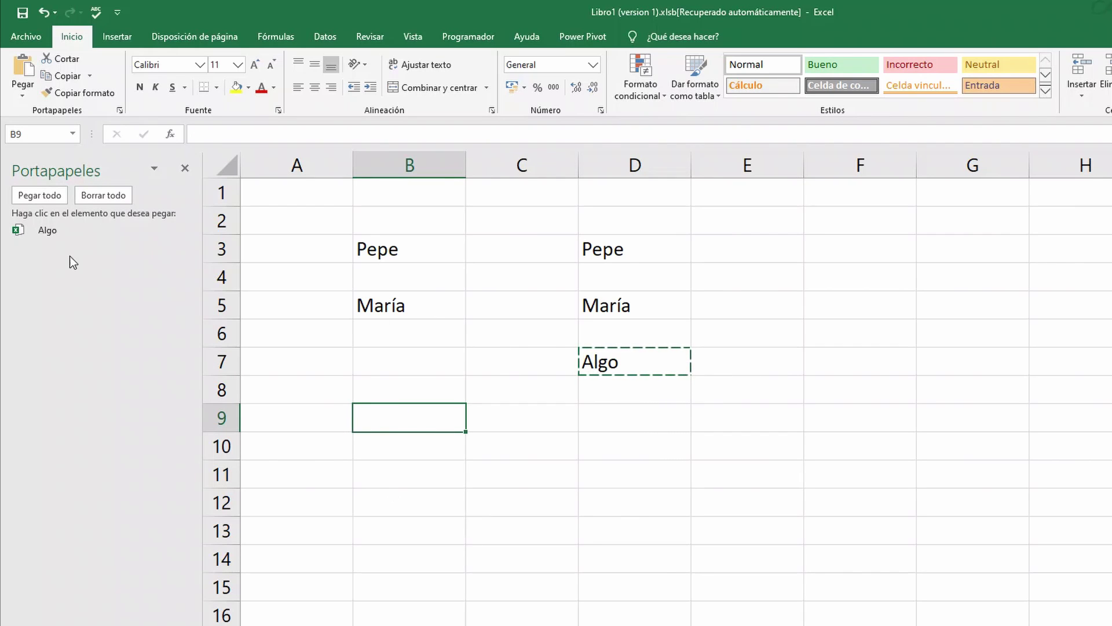
{"action": "left_click", "coordinate": [30, 231]}
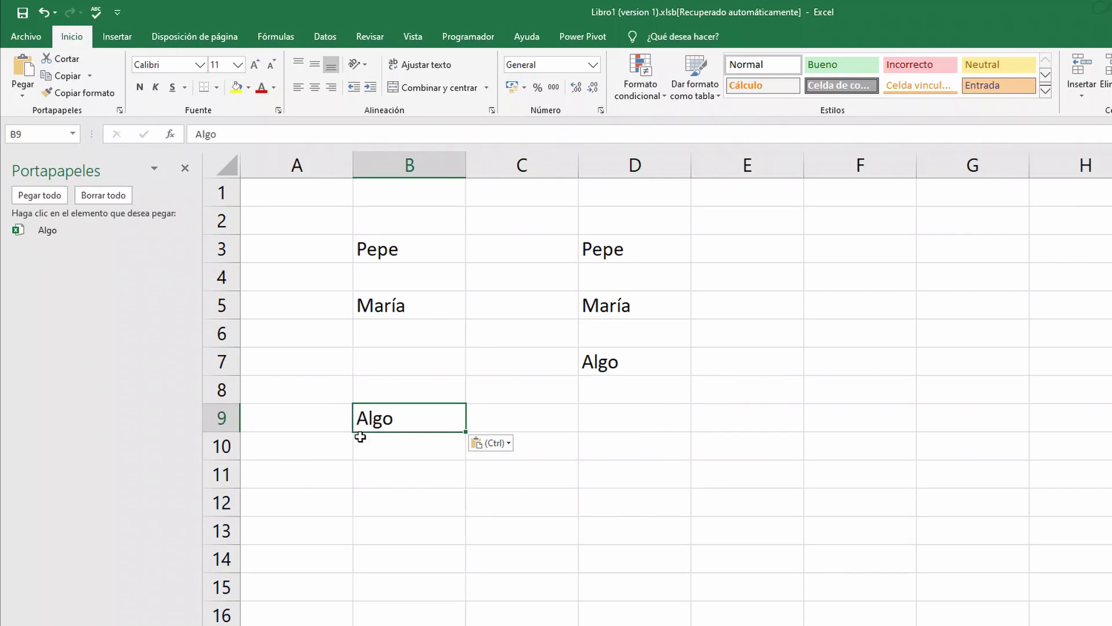
Paste the stored clipboard item "Algo" into cells B11 and B13
{"action": "left_click", "coordinate": [399, 469]}
{"action": "left_click", "coordinate": [40, 230]}
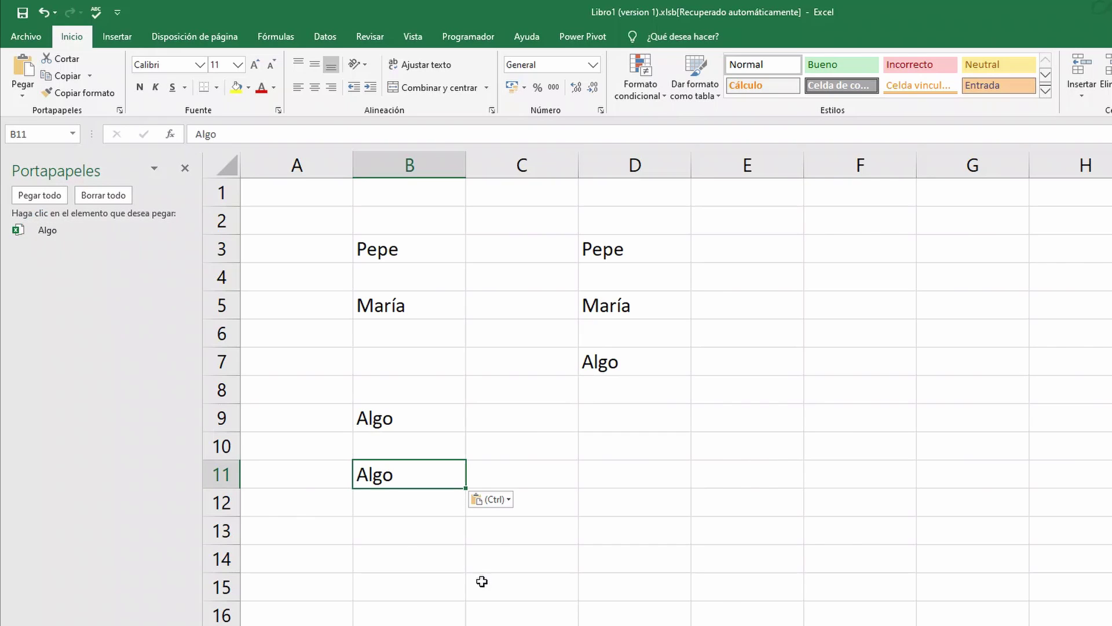
{"action": "left_click_drag", "start_coordinate": [390, 521], "coordinate": [390, 615]}
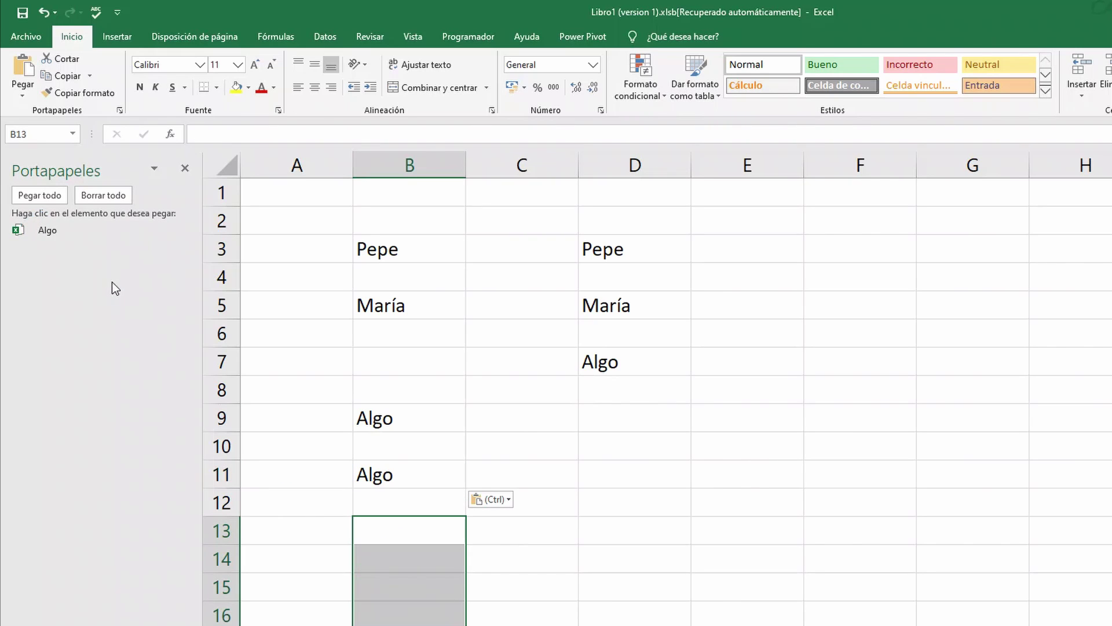
{"action": "left_click", "coordinate": [45, 232]}
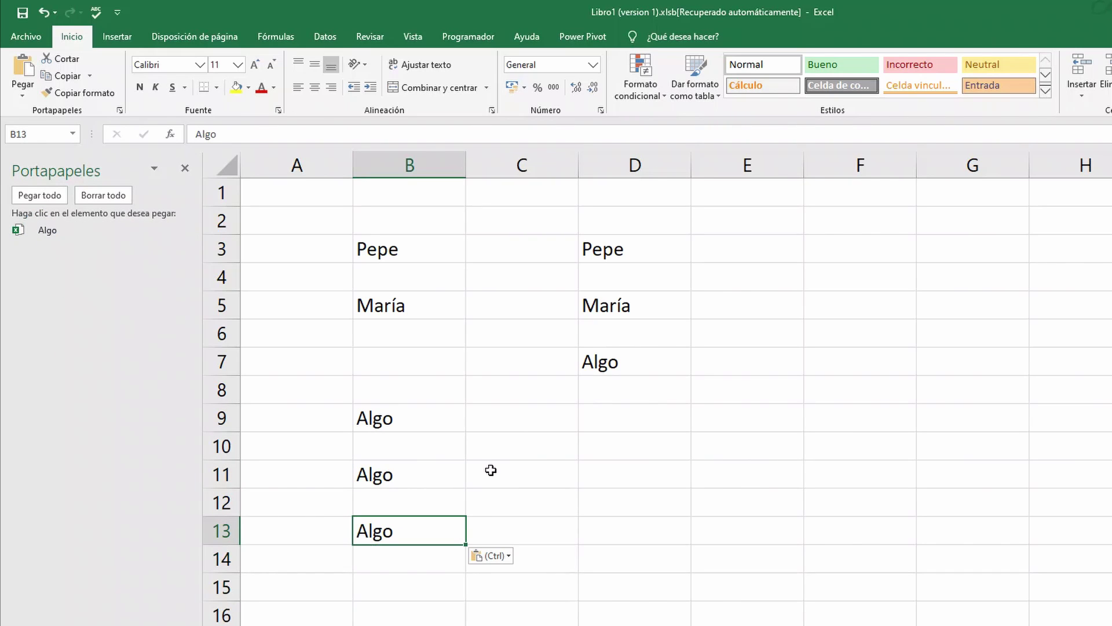
Copy the first name in cell B3 and paste its stored clipboard item into cell E9
{"action": "left_click", "coordinate": [391, 251]}
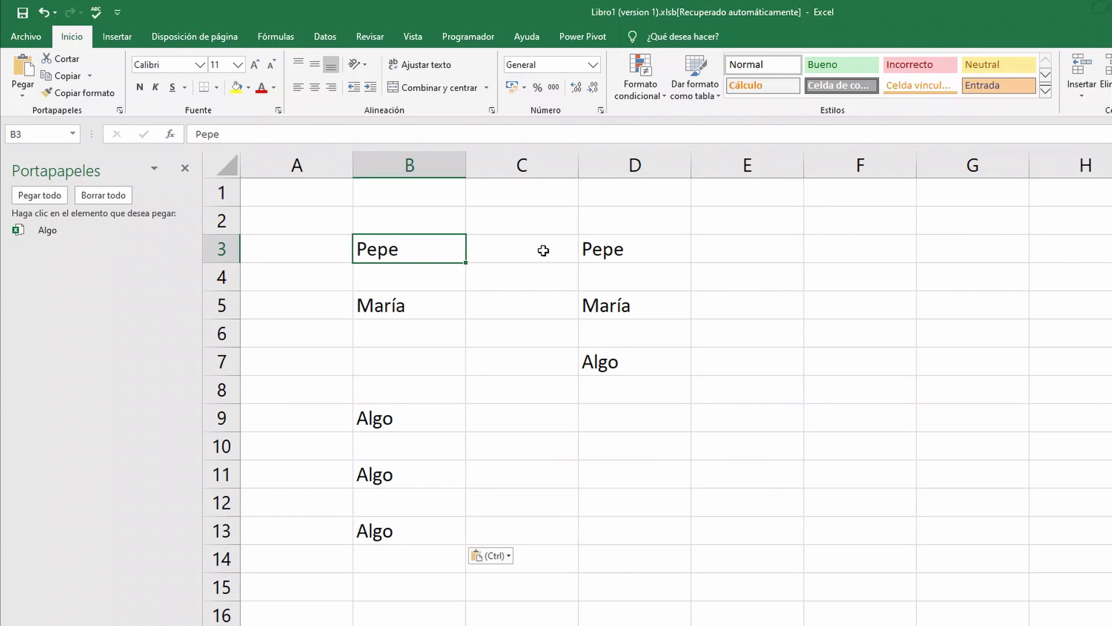
{"action": "key", "text": "ctrl+c"}
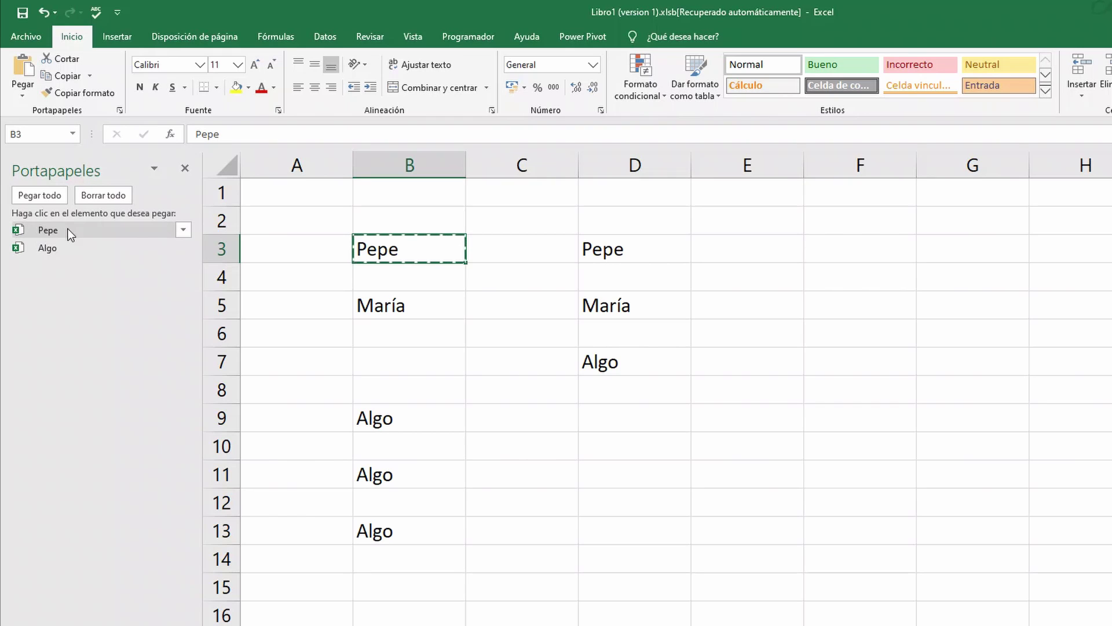
{"action": "left_click", "coordinate": [756, 421]}
{"action": "left_click", "coordinate": [37, 231]}
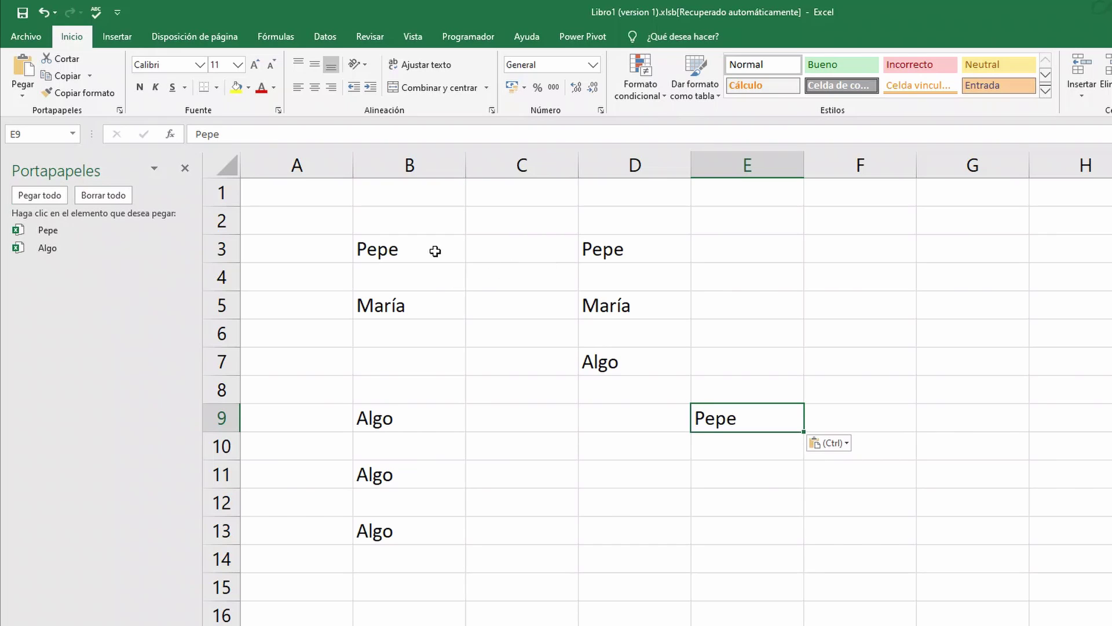
Move the first name from cell B3 to cell E4 by cutting and pasting
{"action": "left_click", "coordinate": [412, 249]}
{"action": "key", "text": "ctrl+c"}
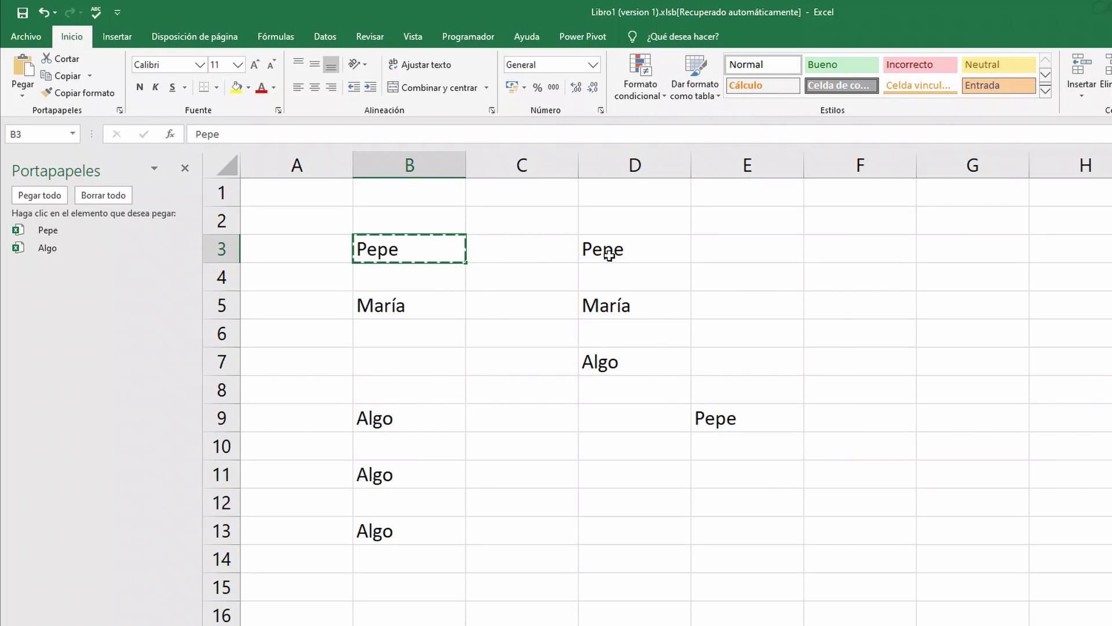
{"action": "left_click", "coordinate": [768, 278]}
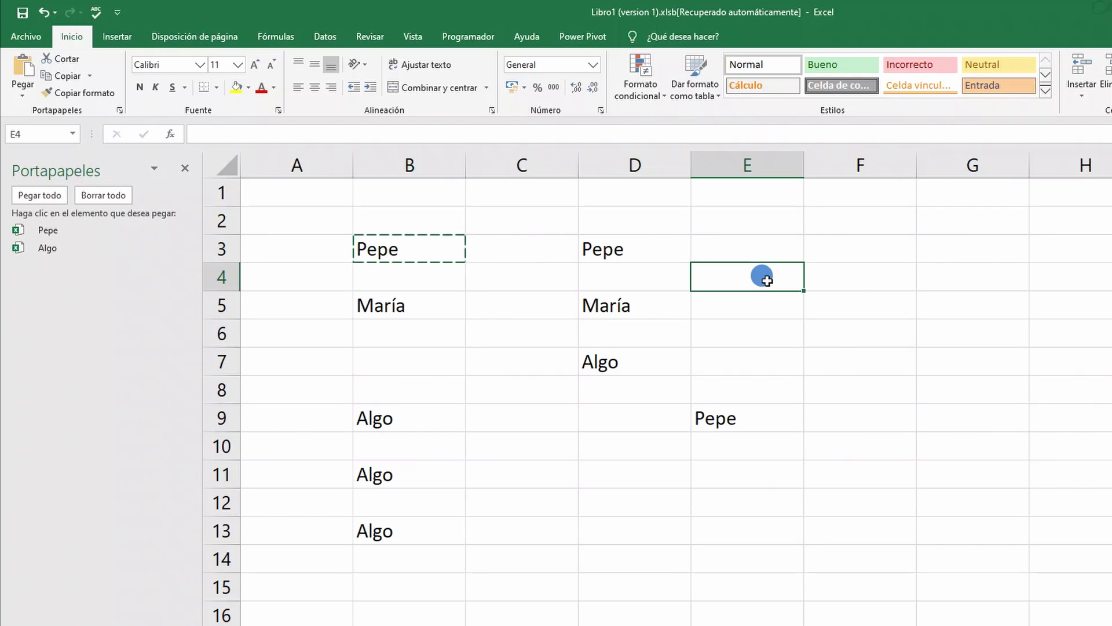
{"action": "key", "text": "ctrl+v"}
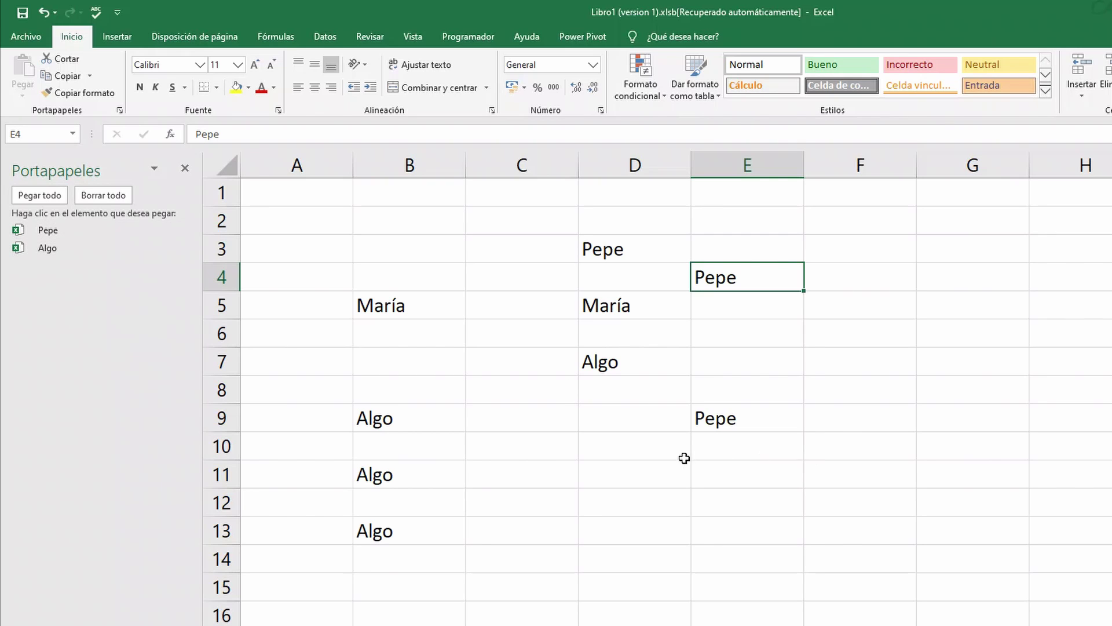
Paste the stored clipboard item "Algo" into cell D11, and replace it with the stored first name
{"action": "left_click", "coordinate": [618, 476]}
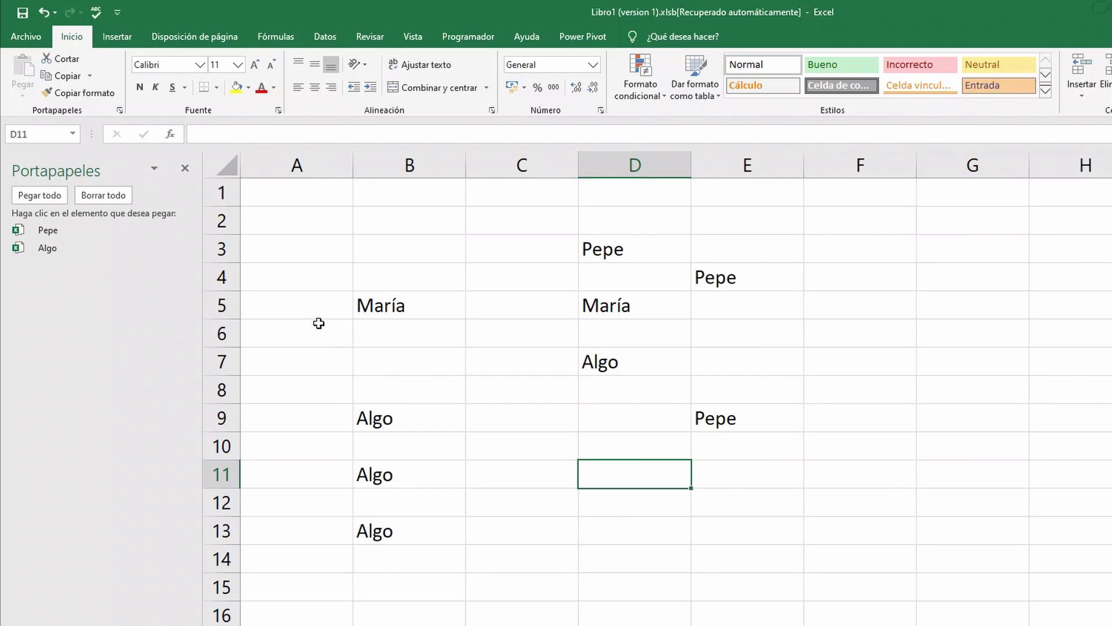
{"action": "left_click", "coordinate": [48, 249]}
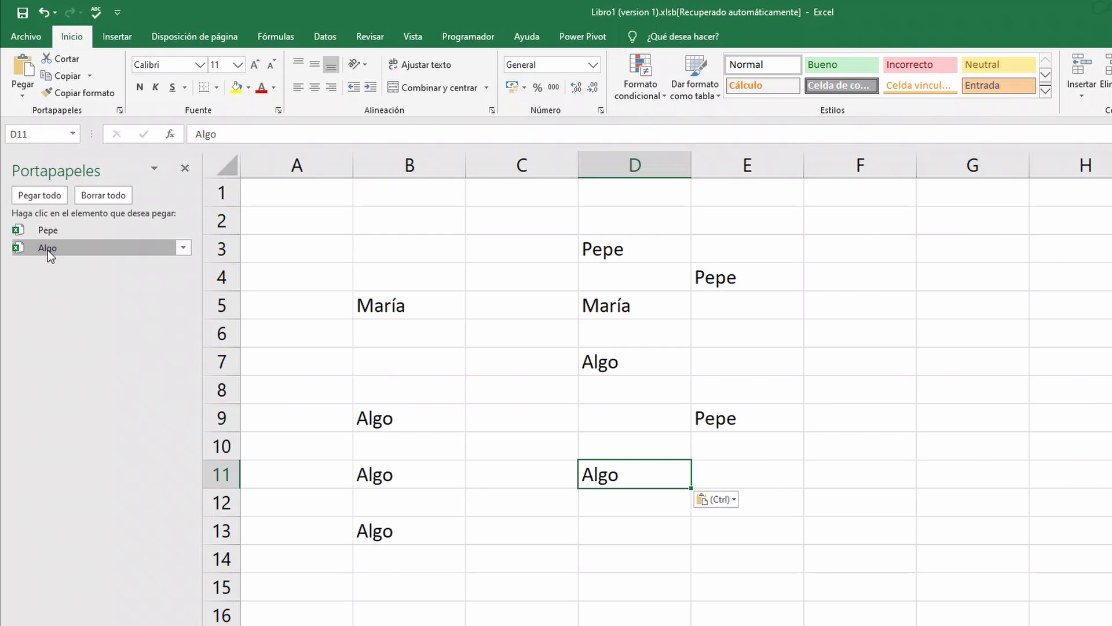
{"action": "left_click", "coordinate": [43, 236]}
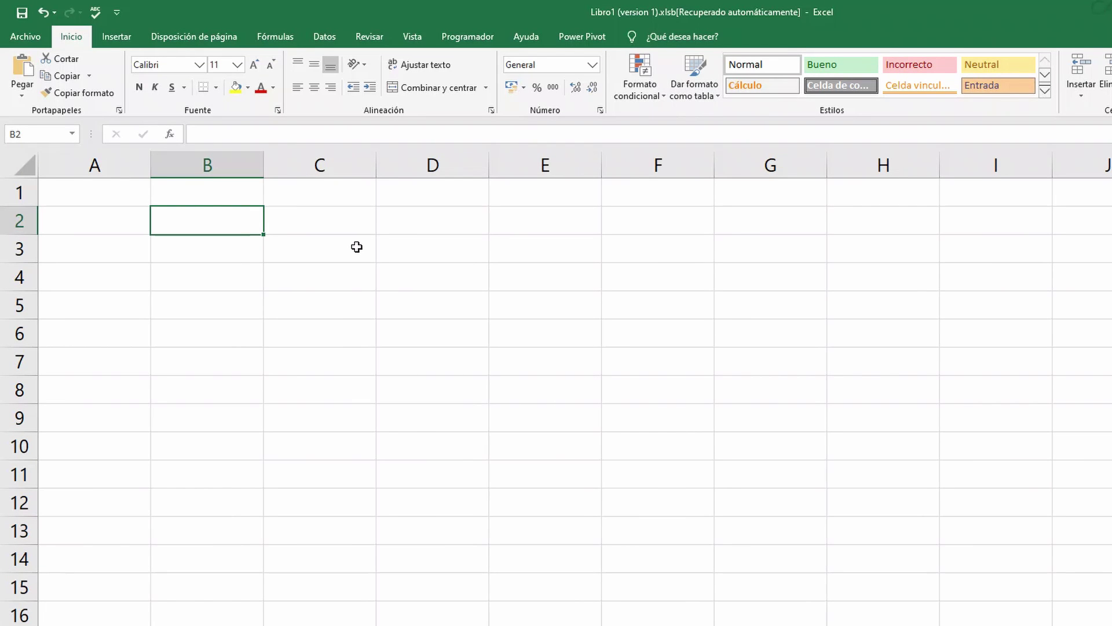
Enter "Sevilla" in cell B2 and move that cell to D5 directly on the sheet, without the clipboard
{"action": "type", "text": "Sevilla"}
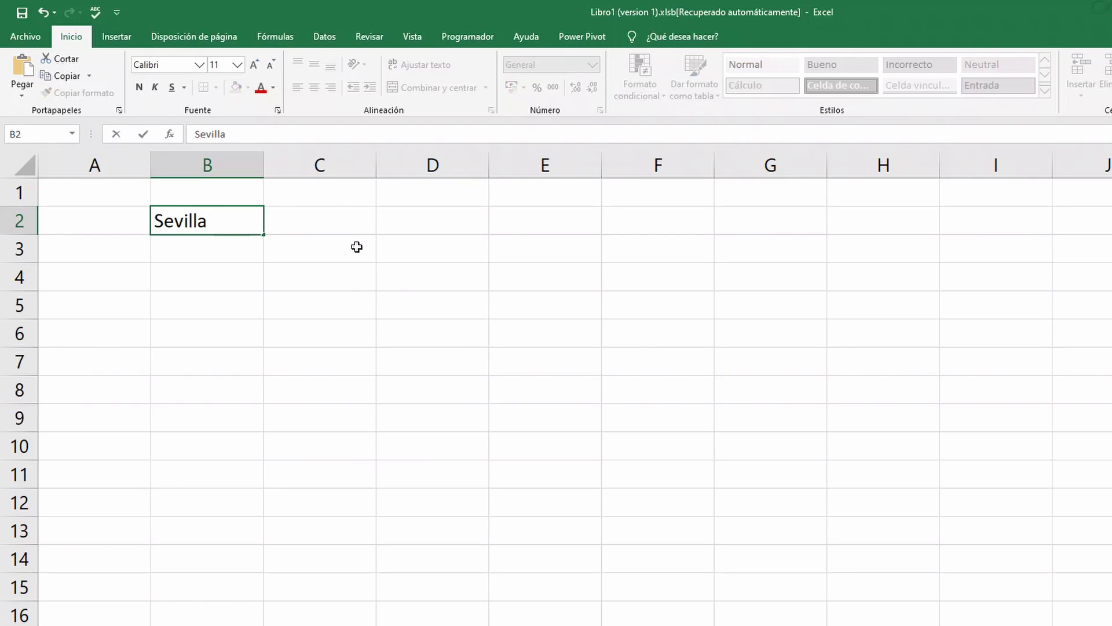
{"action": "key", "text": "ctrl+Return"}
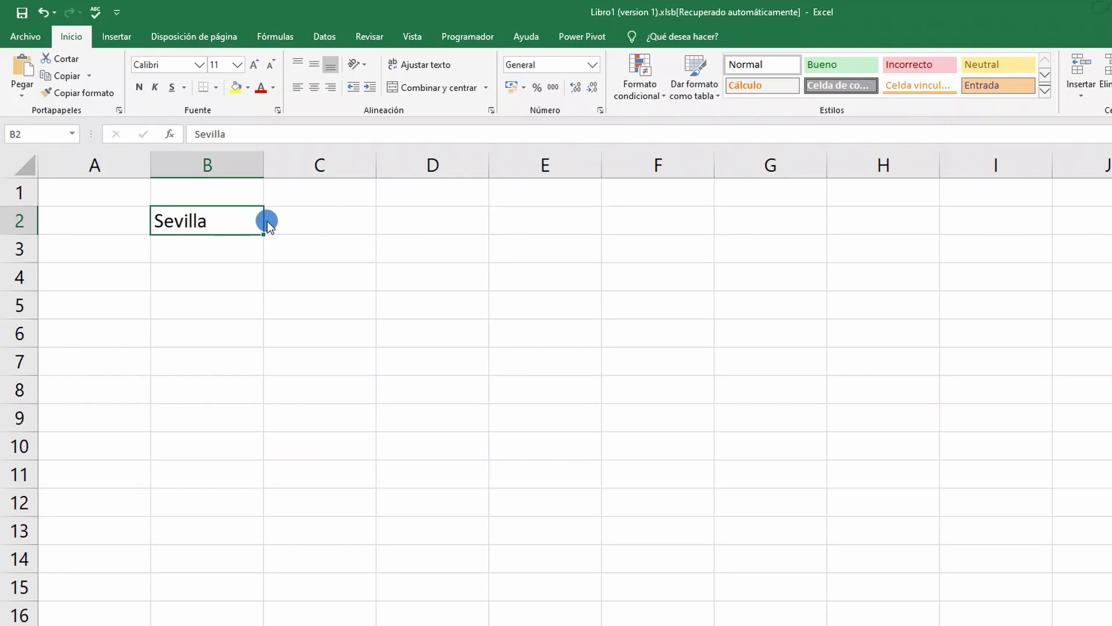
{"action": "left_click_drag", "start_coordinate": [267, 220], "coordinate": [409, 301]}
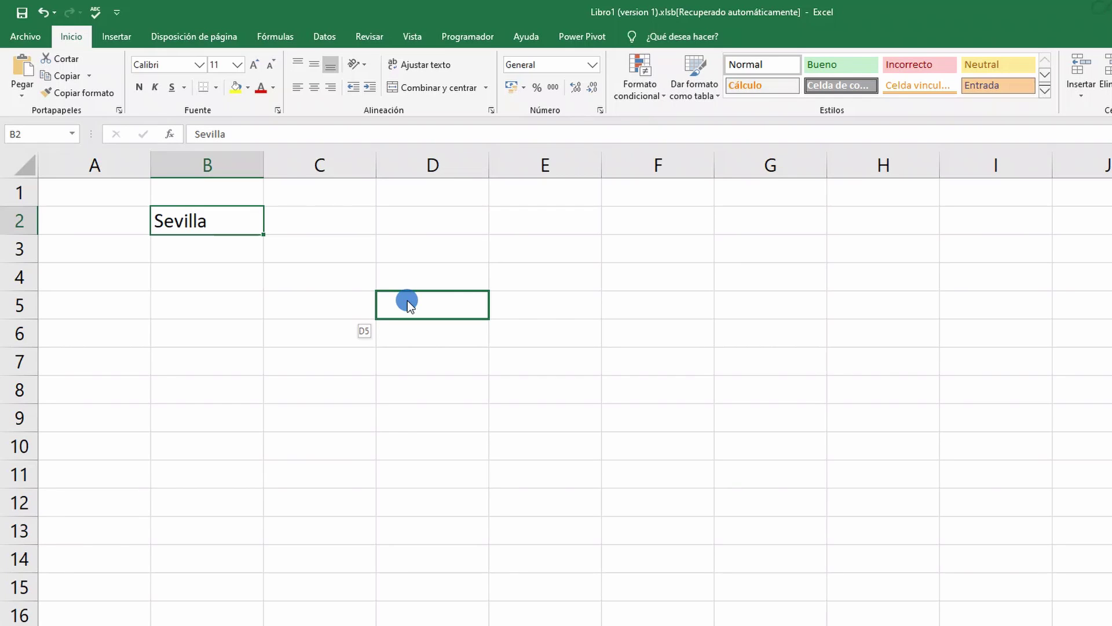
{"action": "left_click_drag", "start_coordinate": [407, 300], "coordinate": [408, 300]}
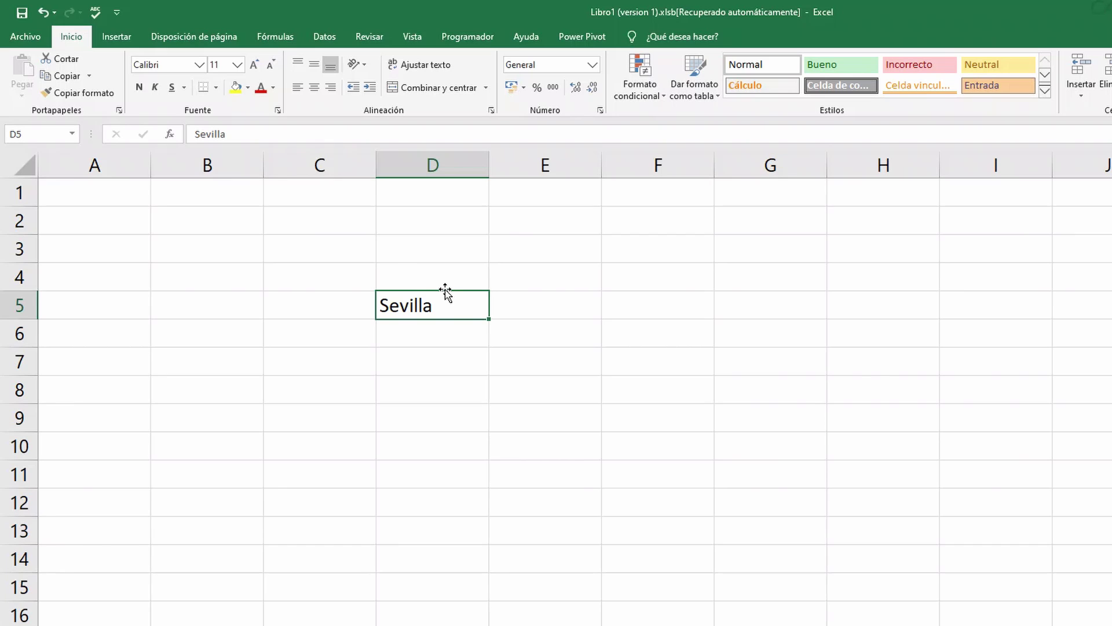
Copy cell D5 to B3 directly on the sheet, and show the collected clipboard items
{"action": "left_click_drag", "start_coordinate": [446, 290], "coordinate": [235, 245]}
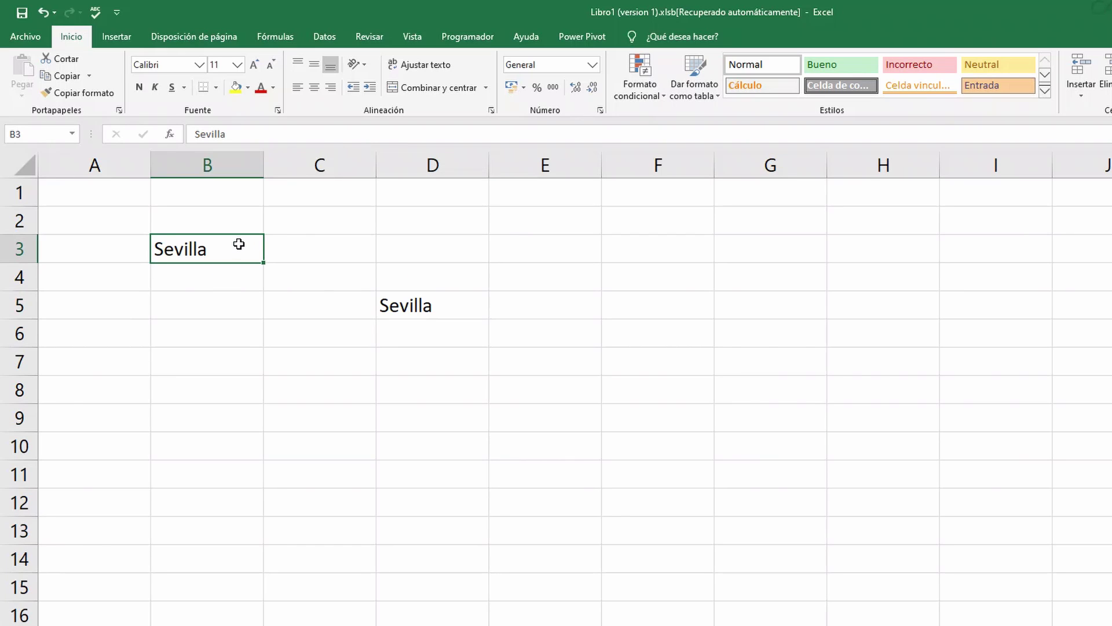
{"action": "left_click", "coordinate": [120, 110]}
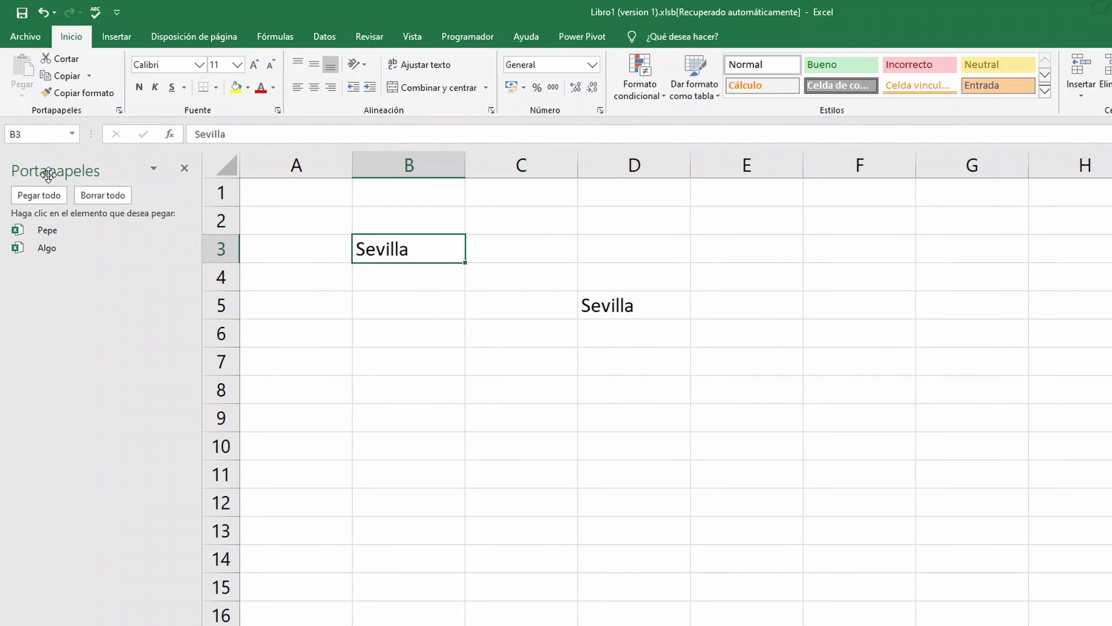